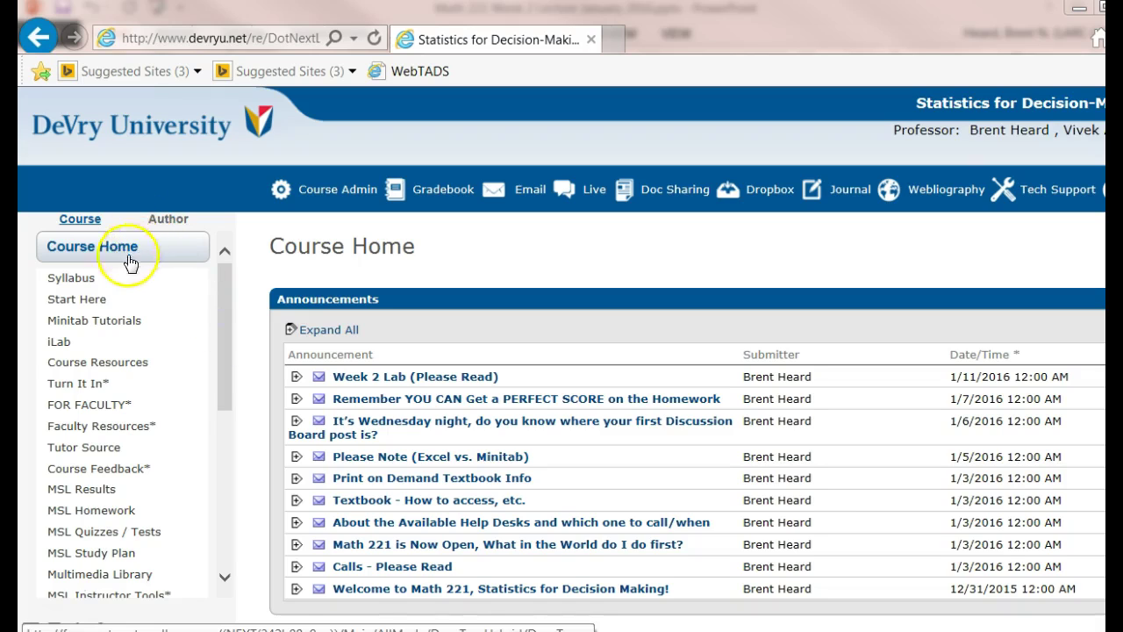
Open the iLab page from the DeVry eCollege course menu and reload it
left_click(58, 344)
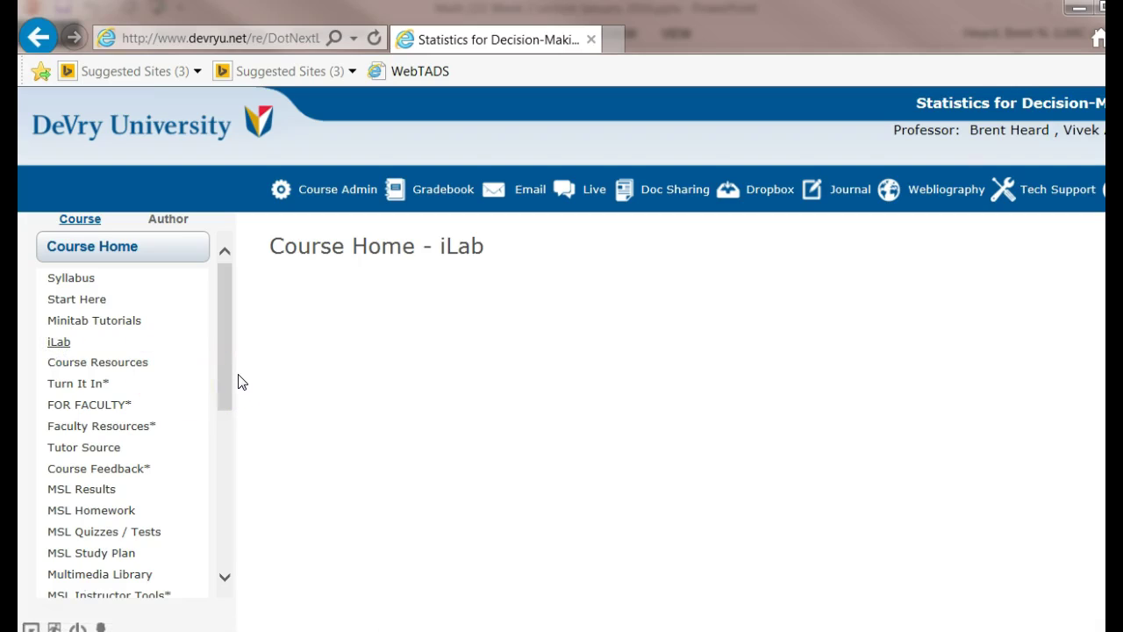
left_click(155, 342)
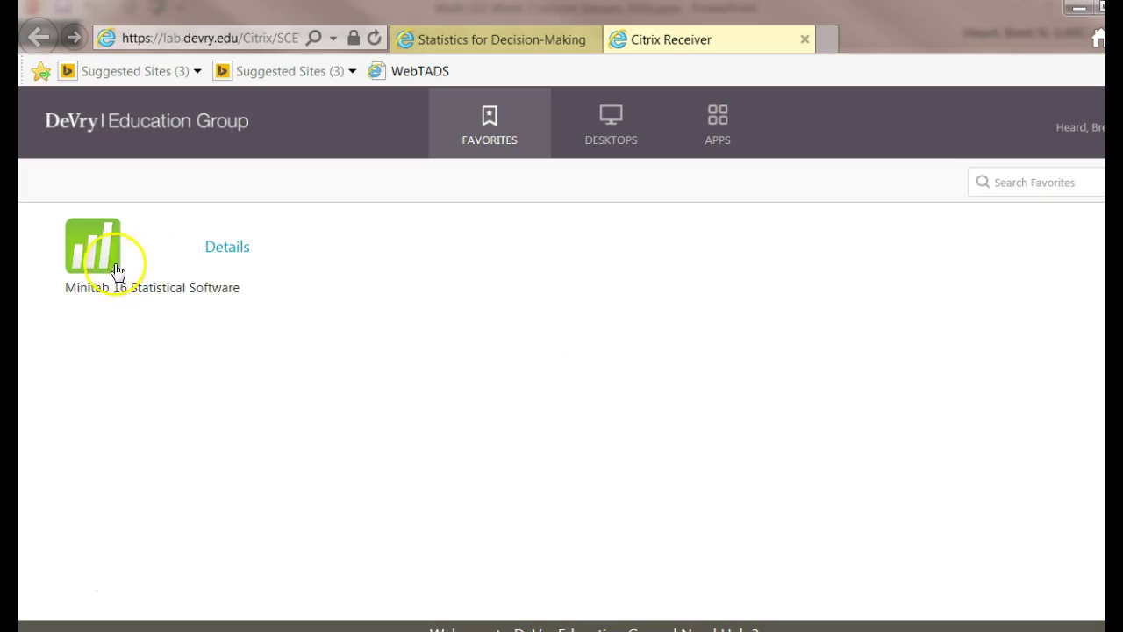
Search the Citrix favorites for 'Minita' and launch Minitab 16 Statistical Software
left_click(99, 274)
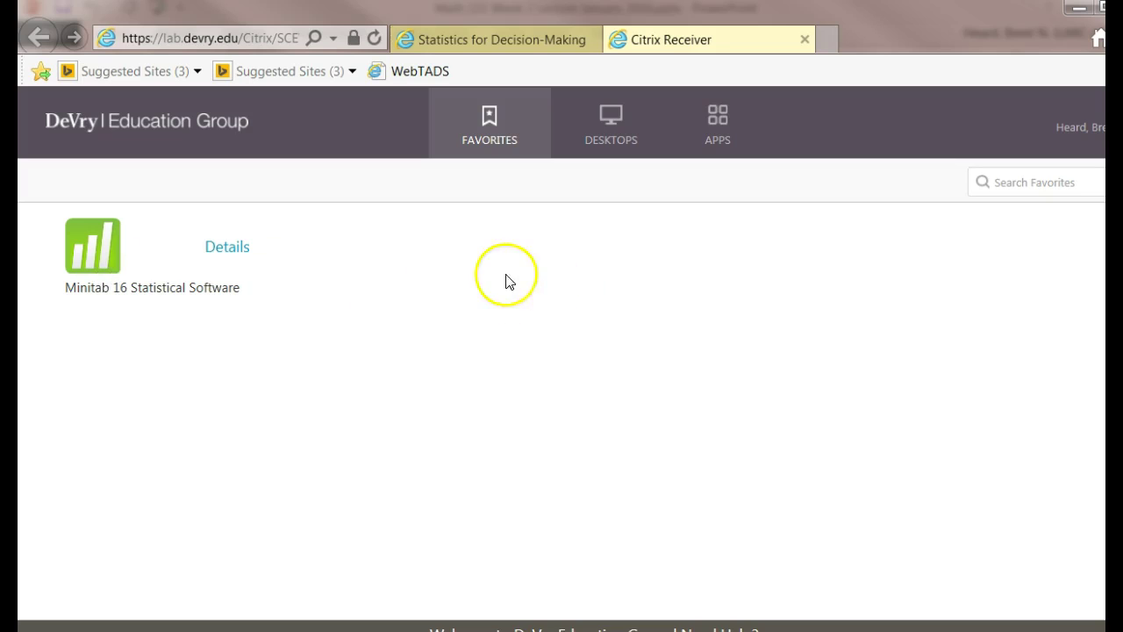
left_click(1001, 181)
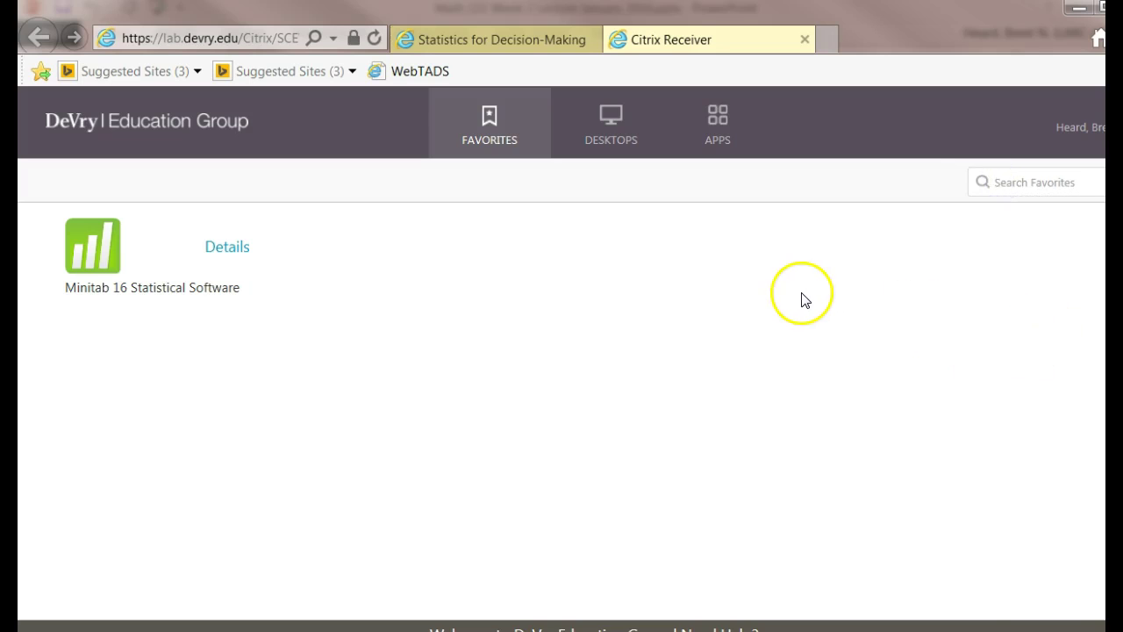
type("Minitab")
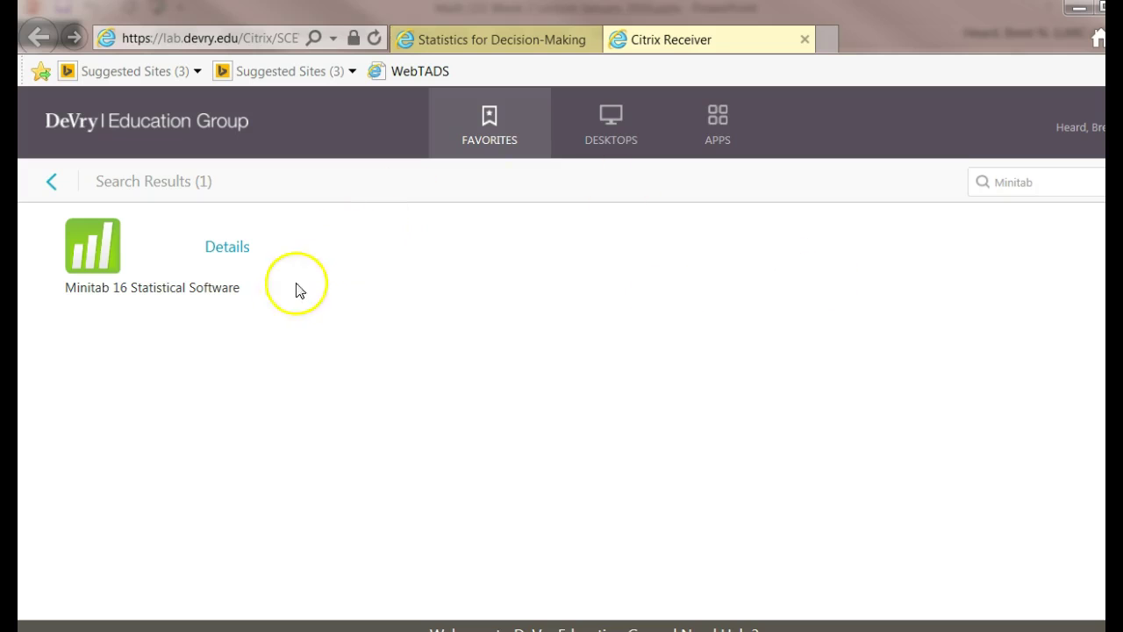
left_click(99, 253)
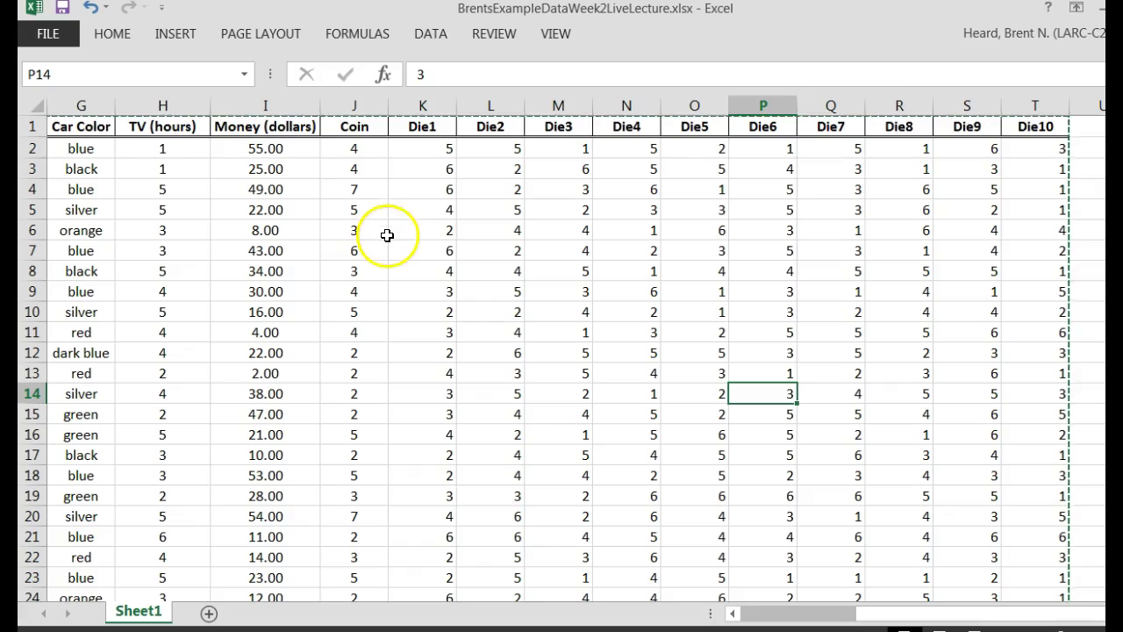
Copy the student data range A1:T36 in Excel, then minimize the workbook
left_click(409, 289)
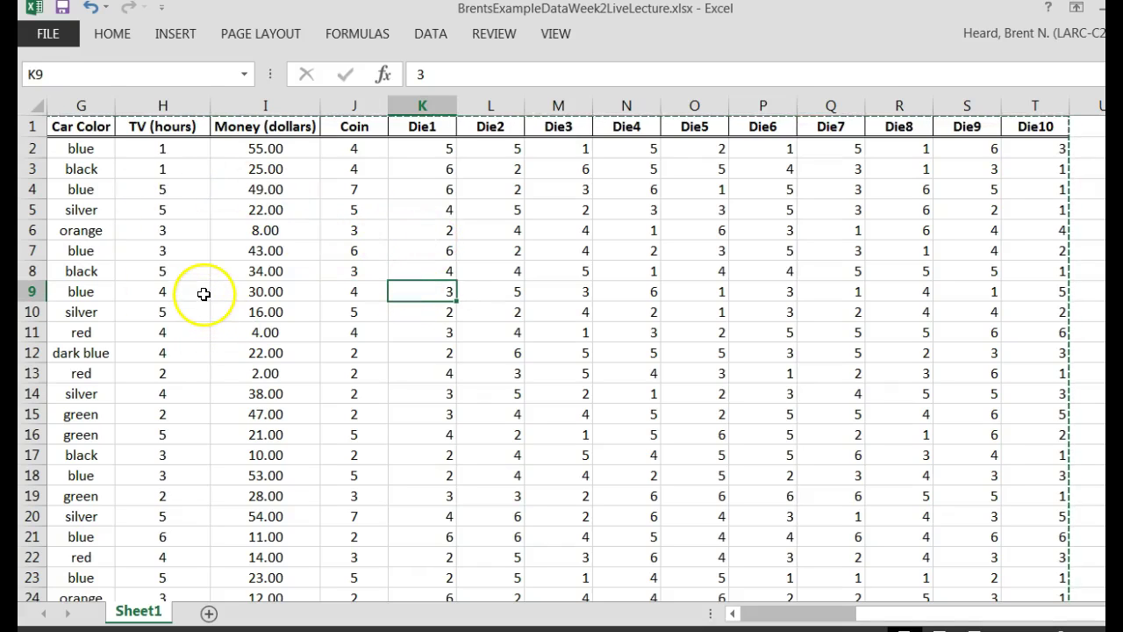
left_click(97, 130)
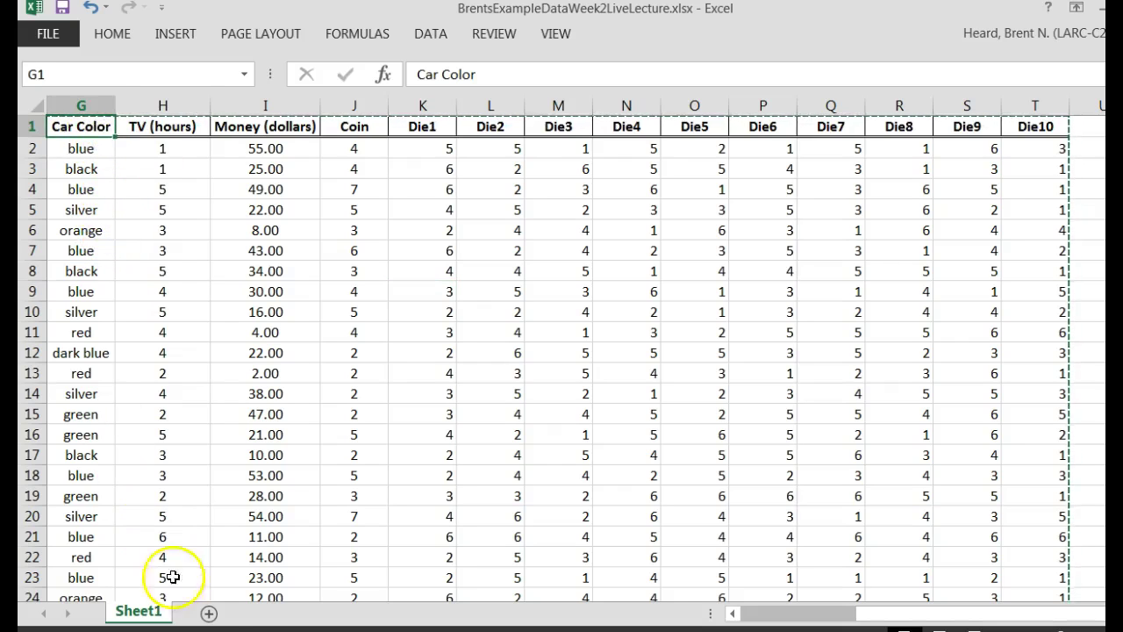
left_click(816, 615)
left_click_drag(814, 614, 752, 602)
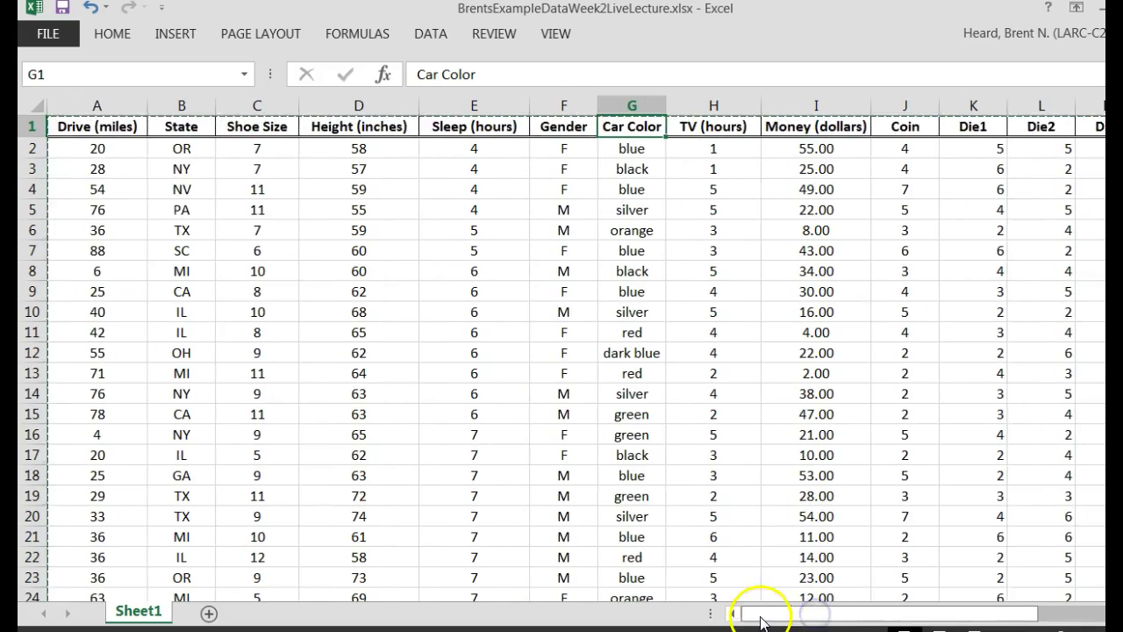
left_click(103, 132)
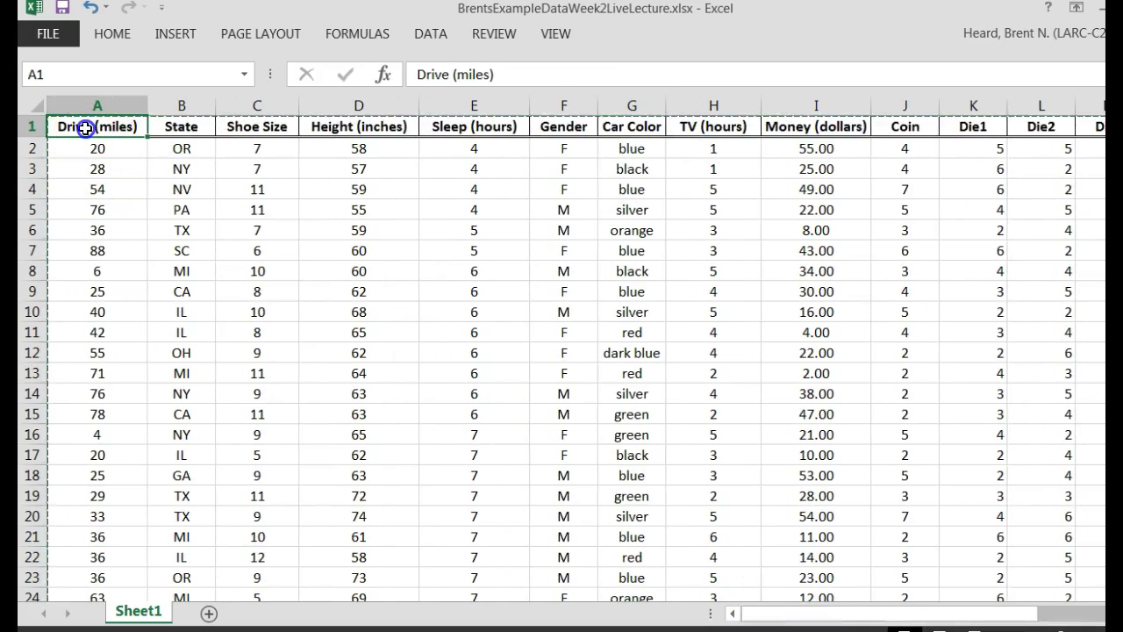
left_click_drag(85, 128, 887, 554)
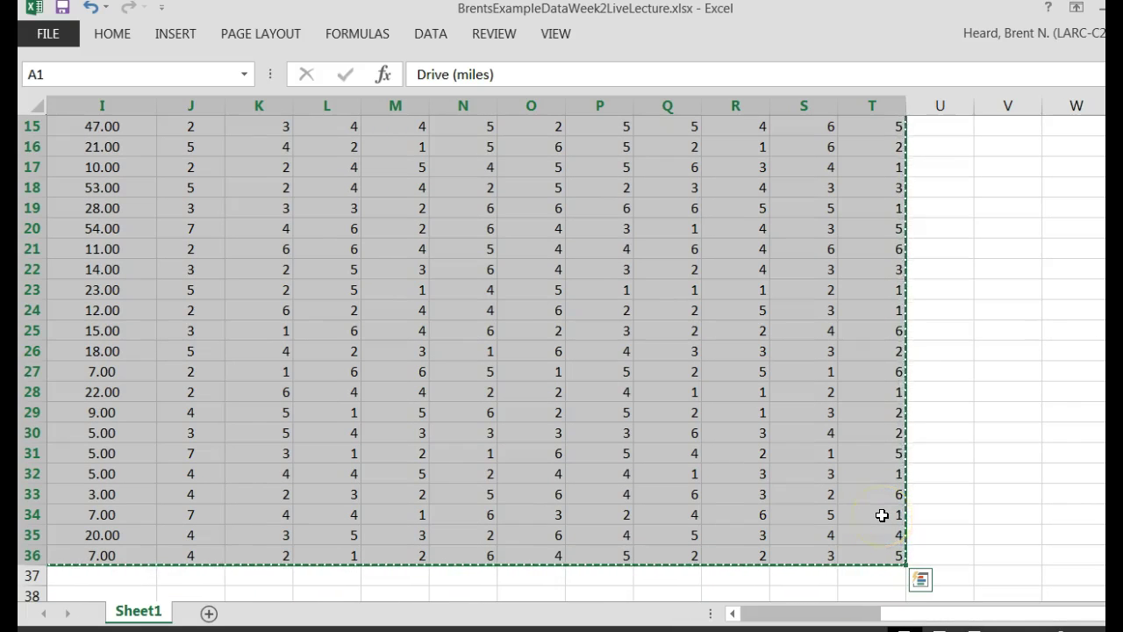
right_click(878, 554)
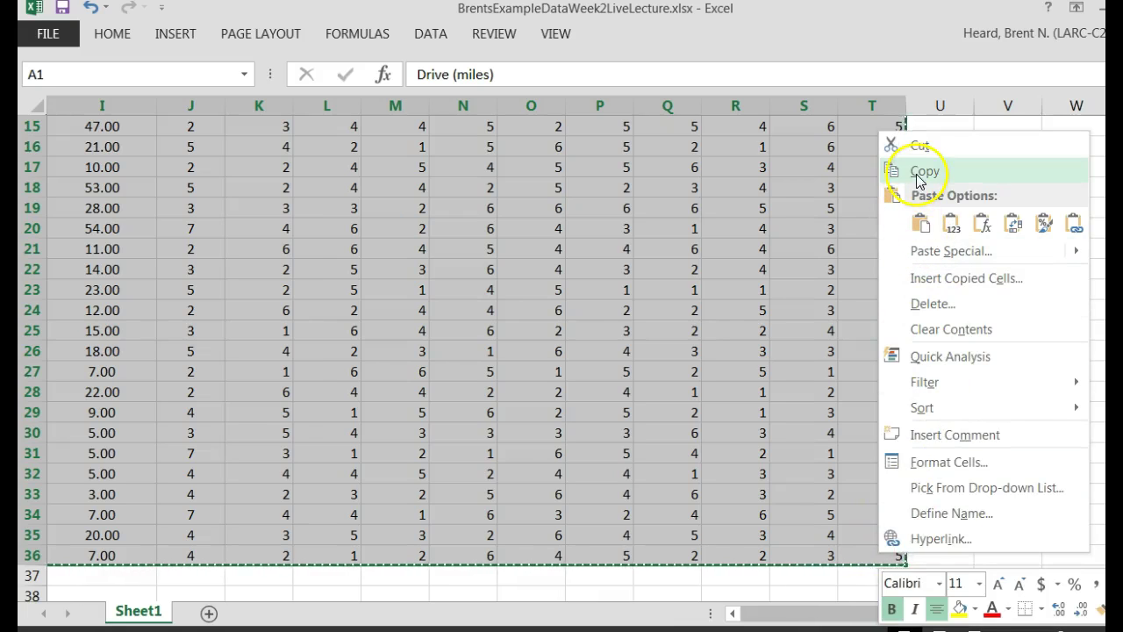
left_click(767, 588)
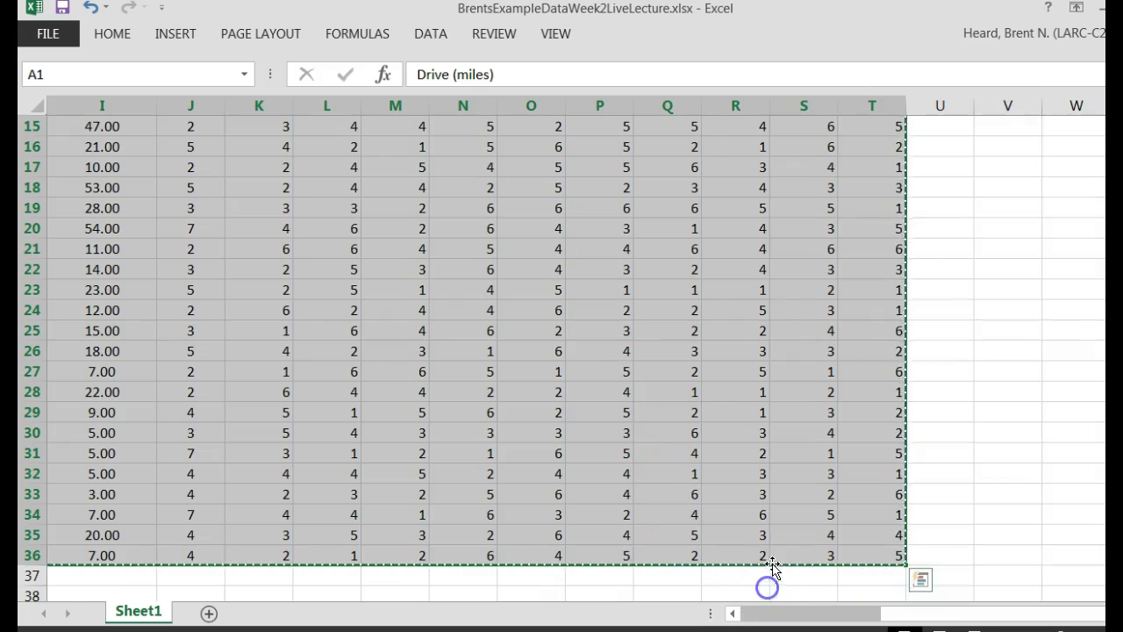
left_click(1103, 14)
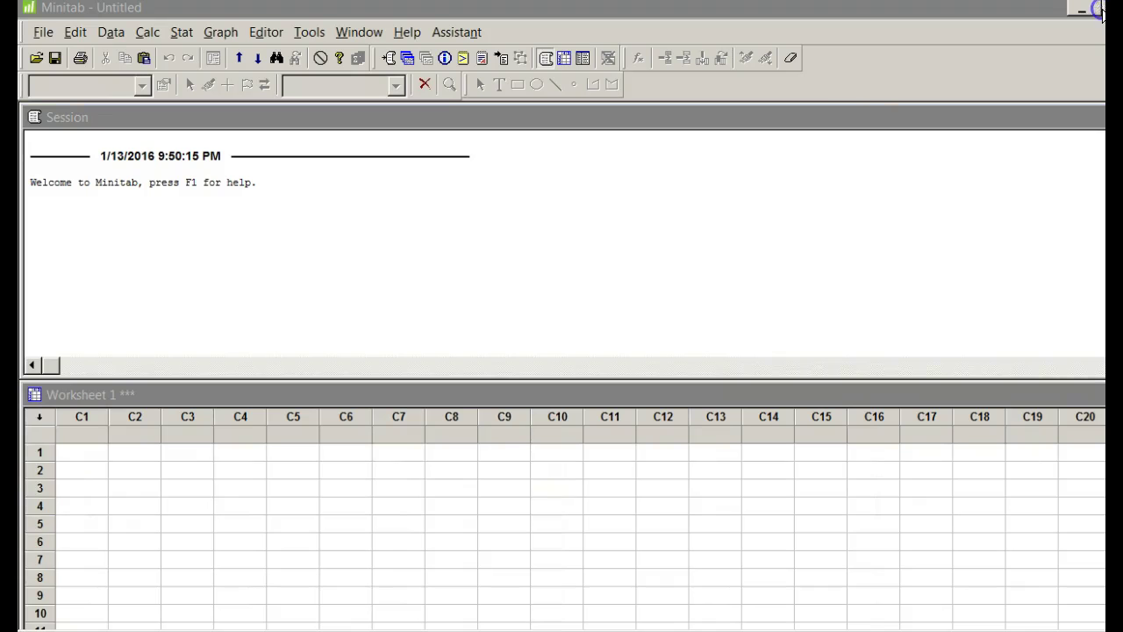
Paste the copied student data into Worksheet 1 at column C1 and scroll to check it
left_click(88, 436)
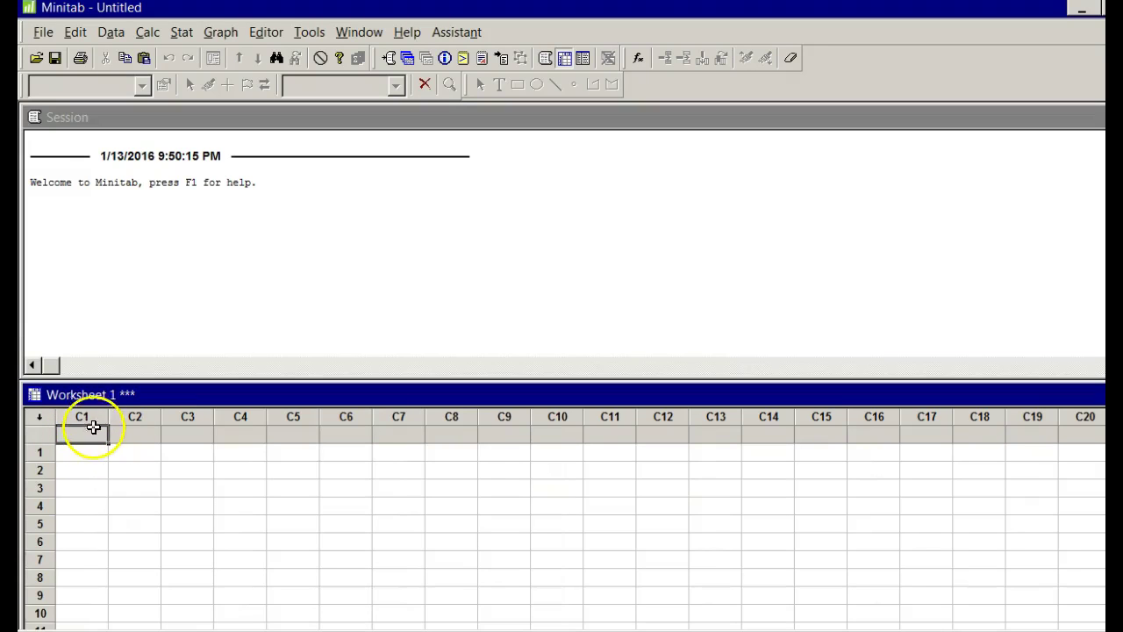
right_click(93, 431)
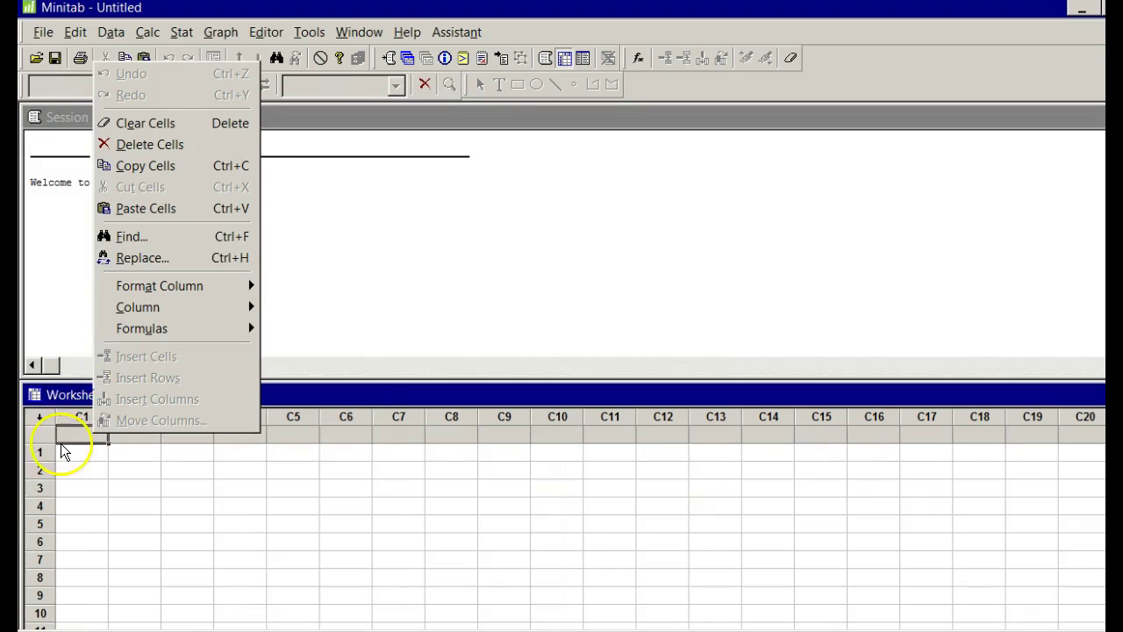
left_click(63, 433)
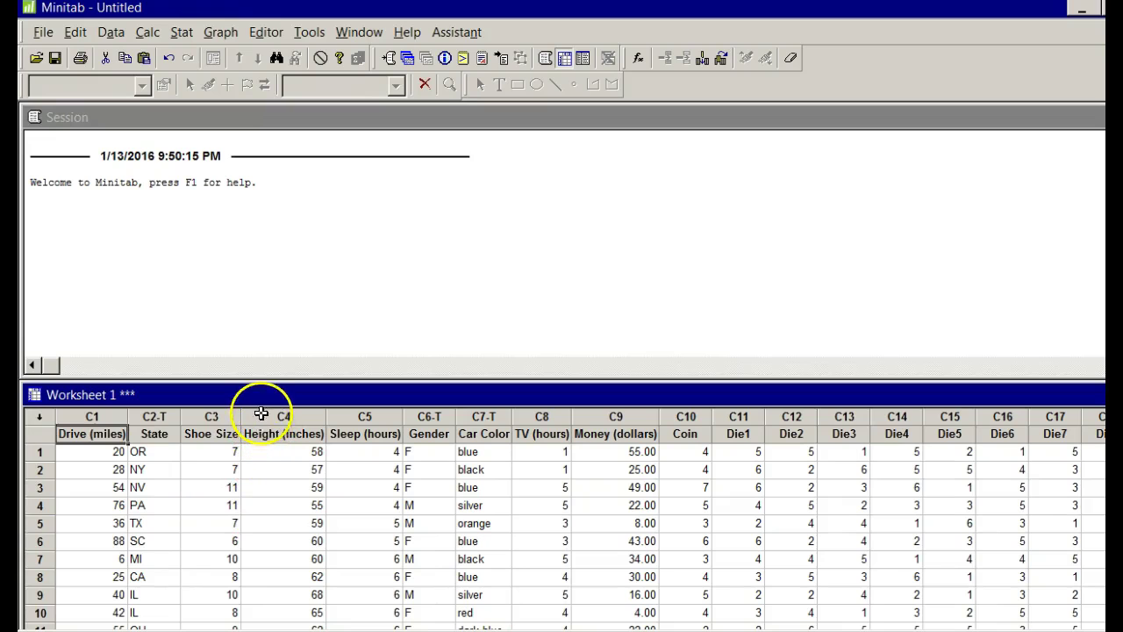
scroll(292, 464, "down", 4)
scroll(292, 463, "up", 4)
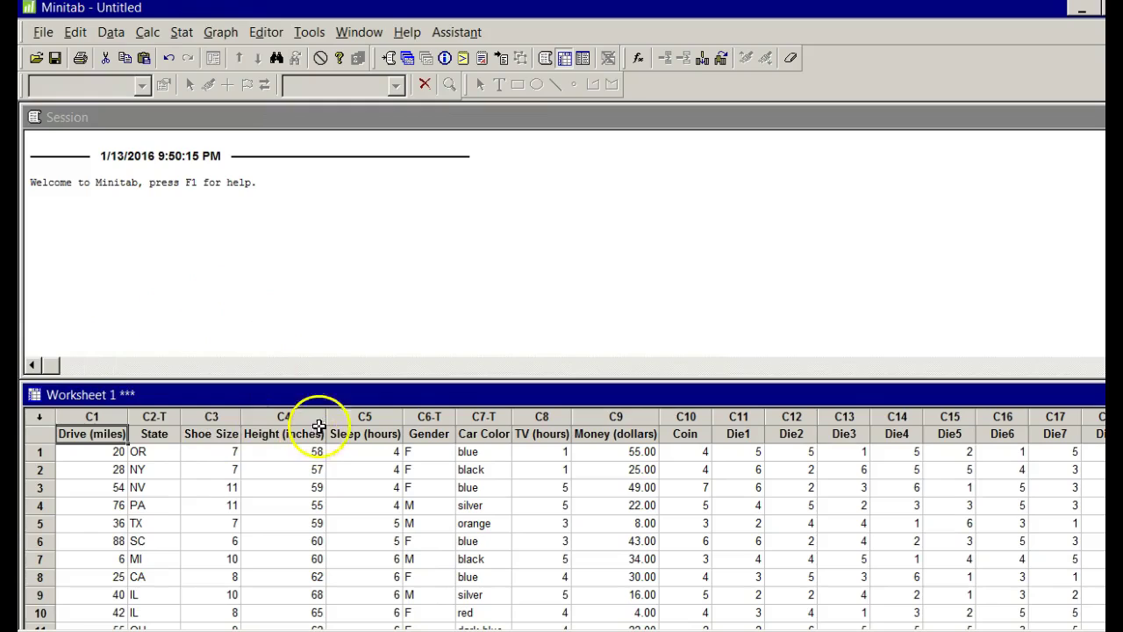
Start a new pie chart using the Car Color column
left_click(222, 32)
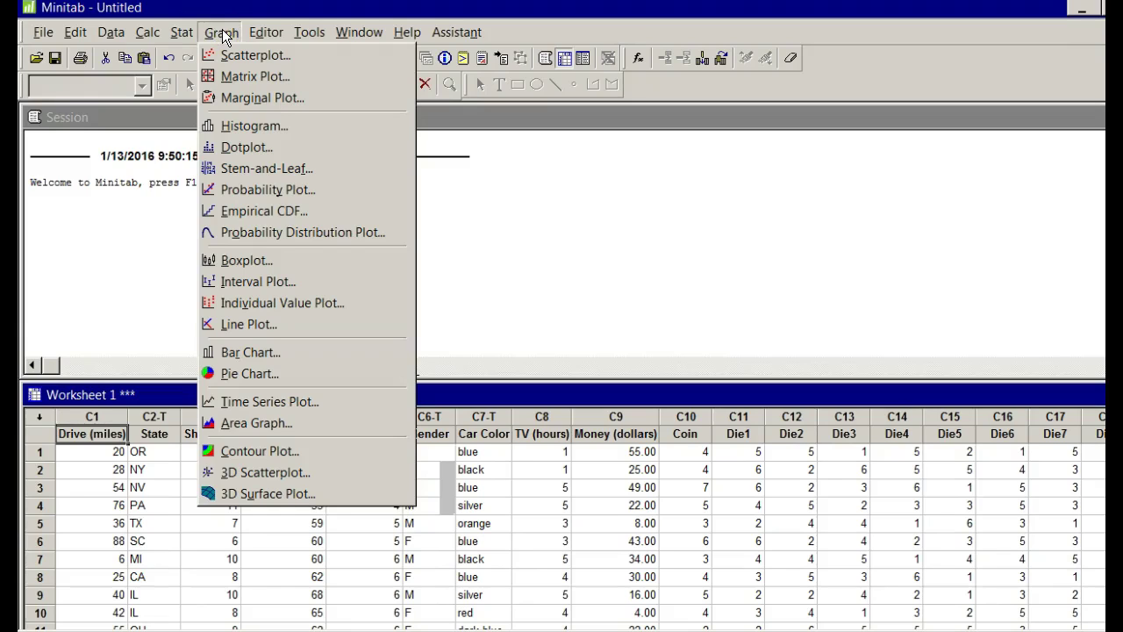
left_click(227, 374)
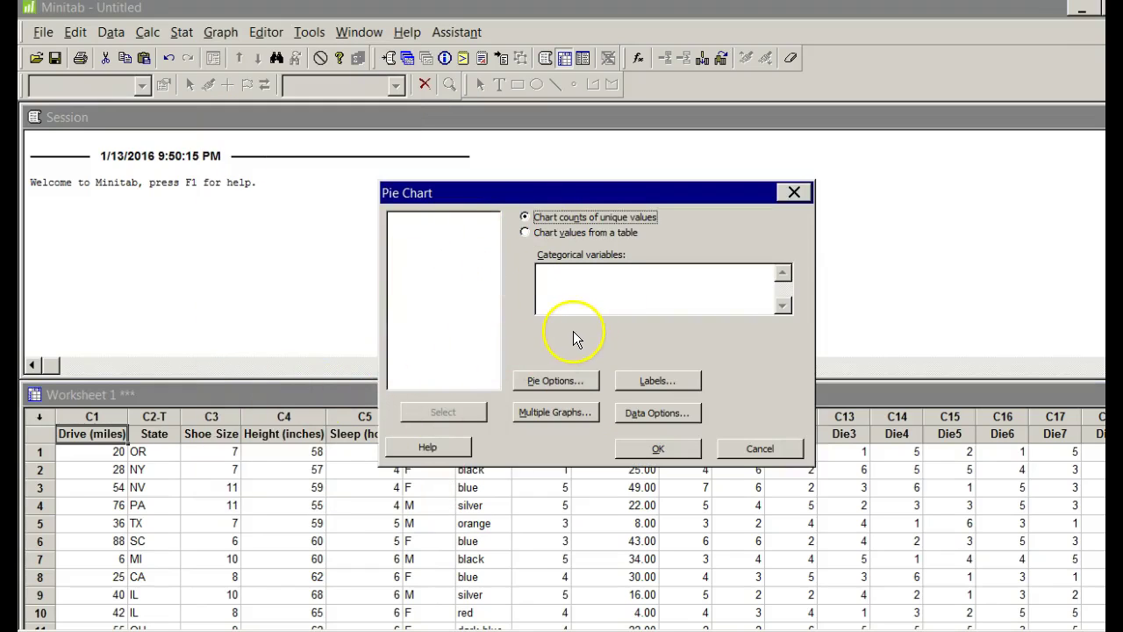
left_click(577, 280)
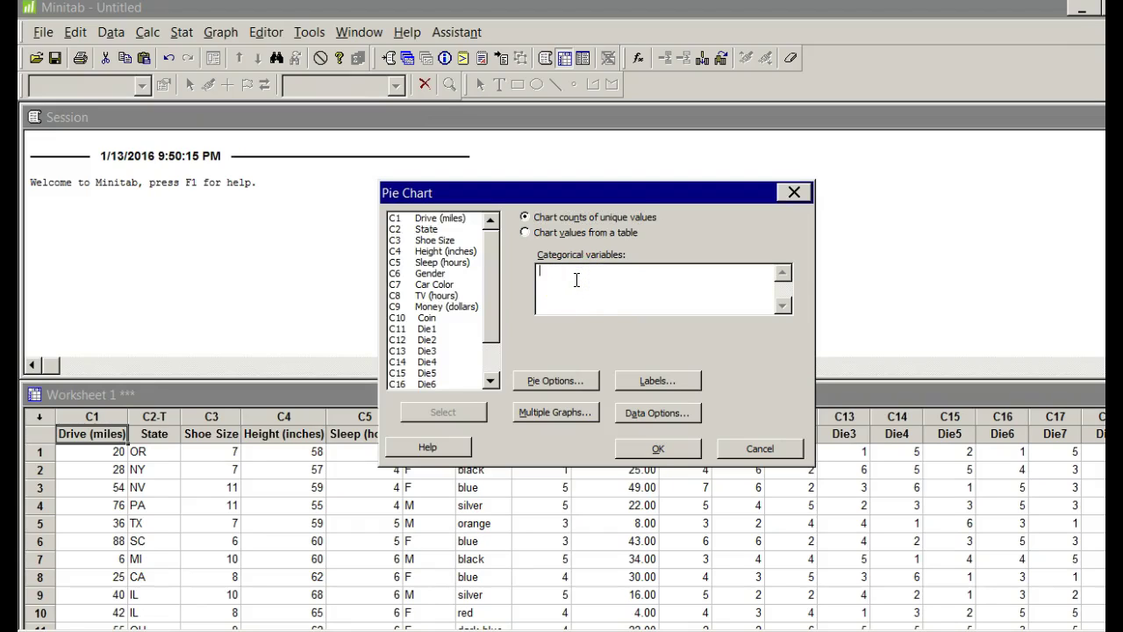
double_click(438, 287)
Title it 'Pie Chart for Car Colors', label slices with frequency and percent, and create it
left_click(655, 380)
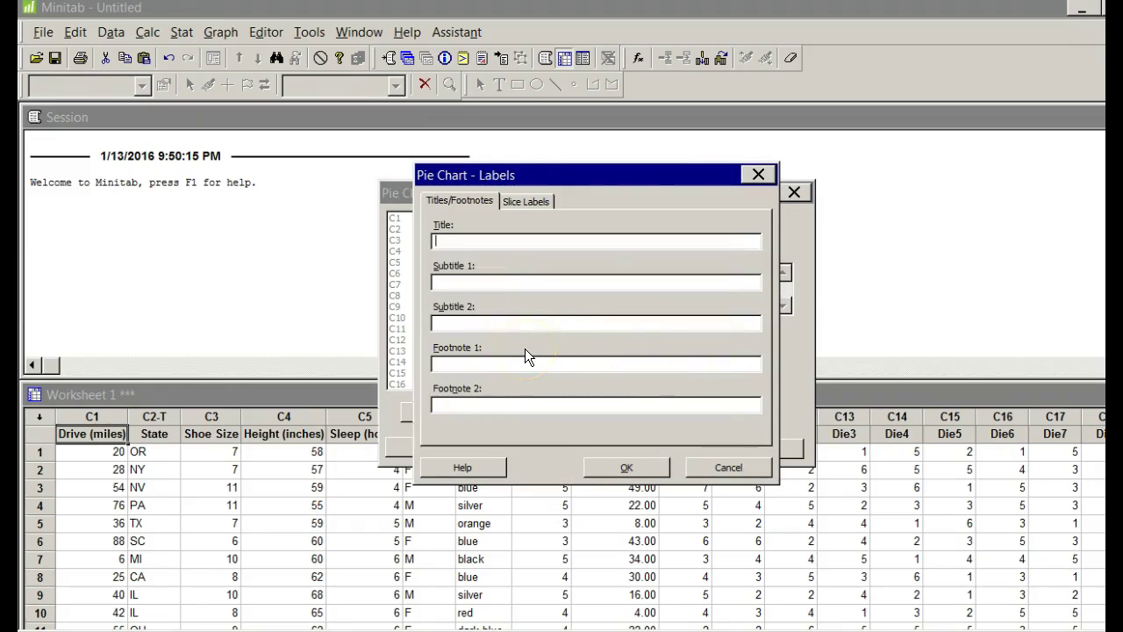
type("Pie Chart for Car ")
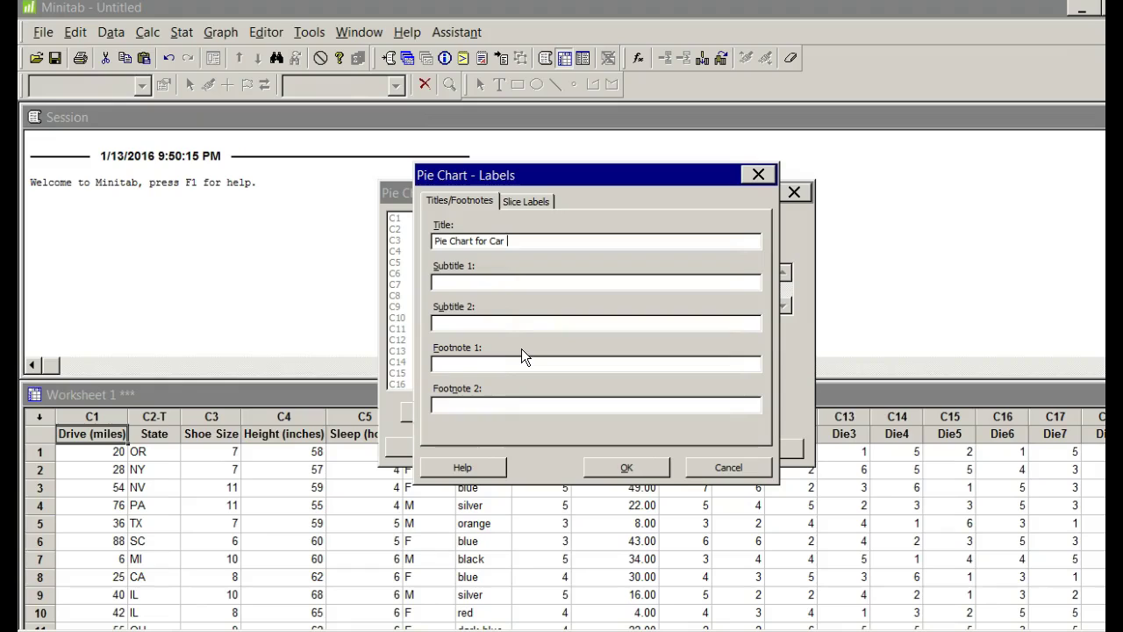
type("Colors")
left_click(528, 202)
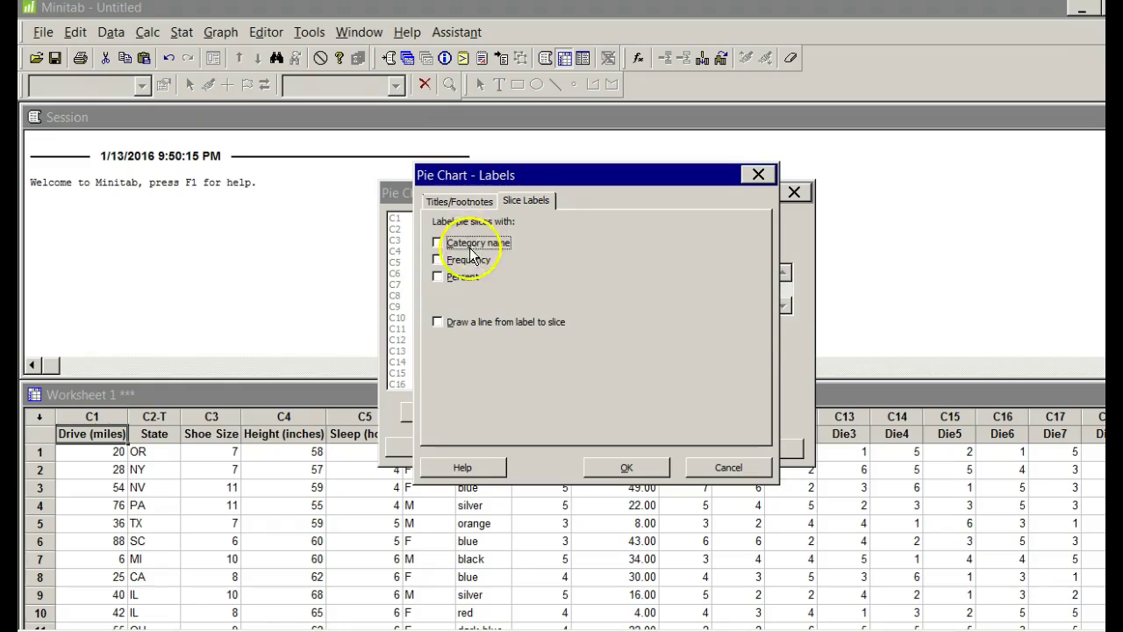
left_click(440, 260)
left_click(436, 278)
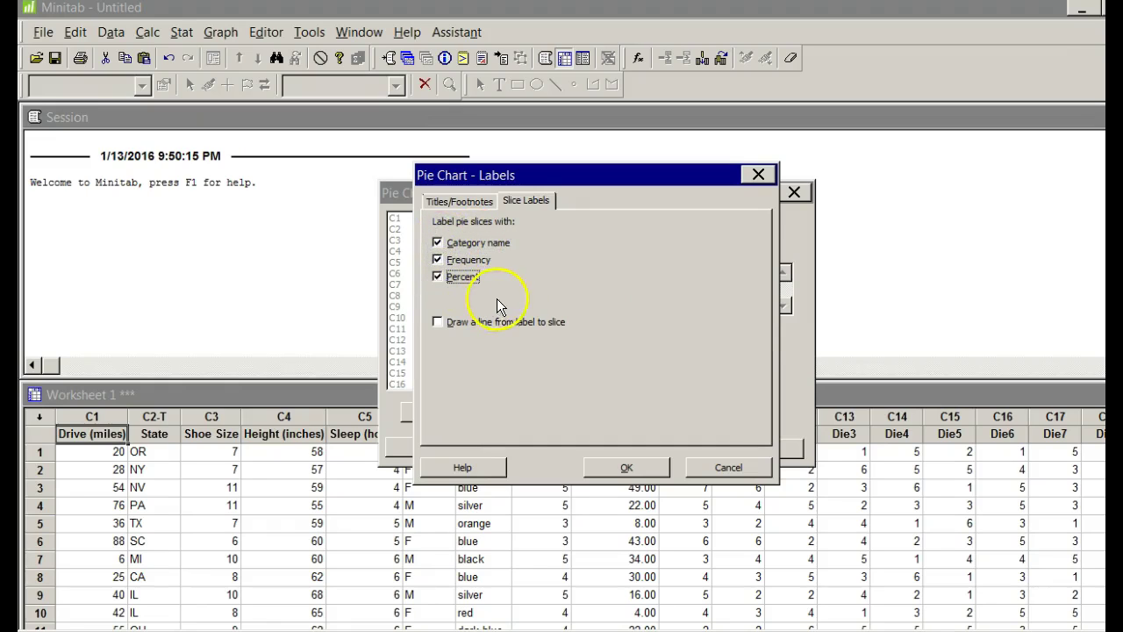
left_click(634, 470)
left_click(650, 447)
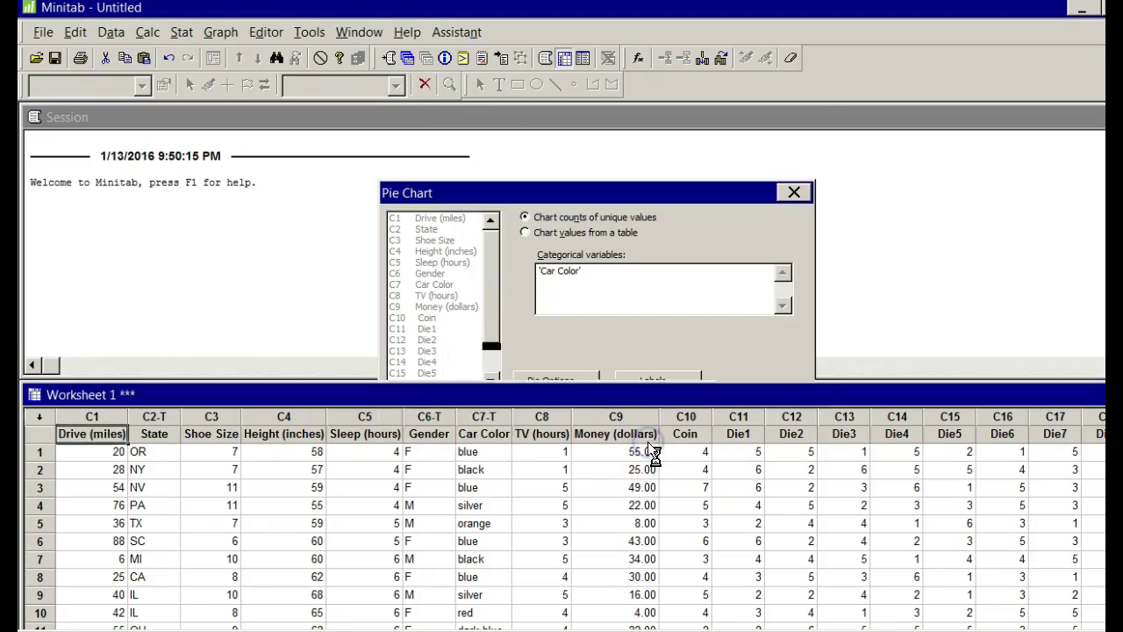
left_click_drag(323, 116, 589, 132)
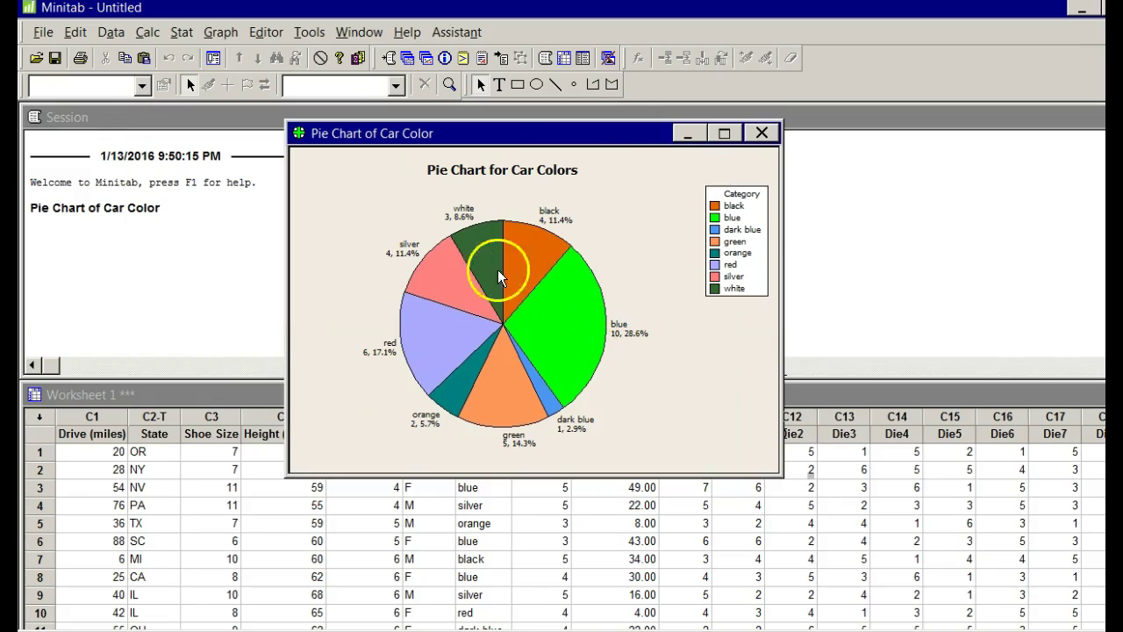
left_click(575, 314)
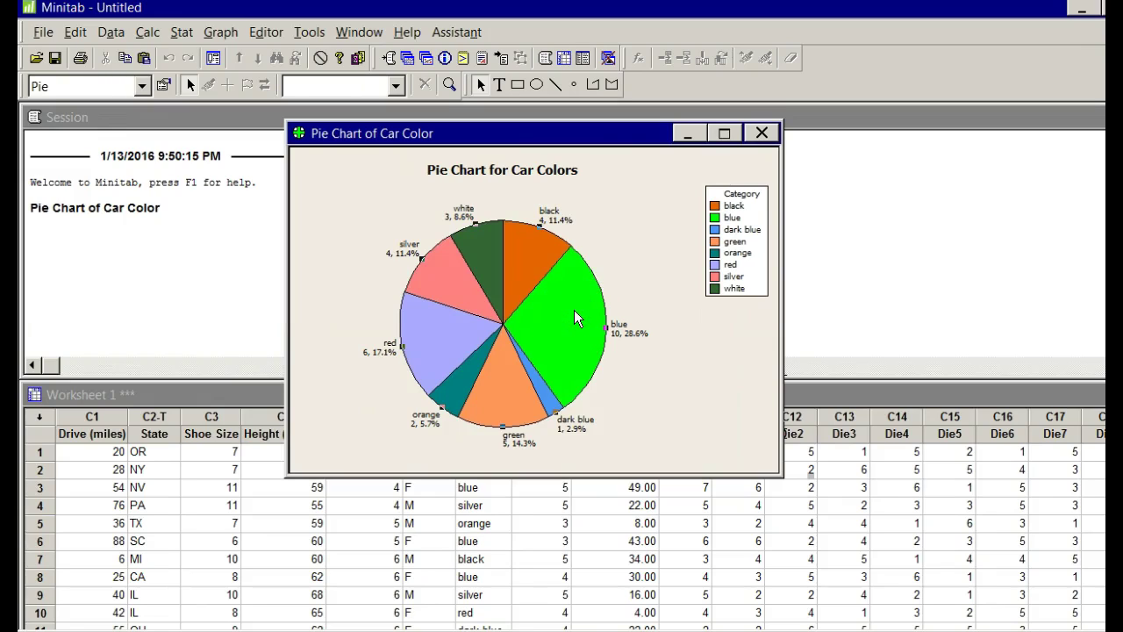
left_click(574, 315)
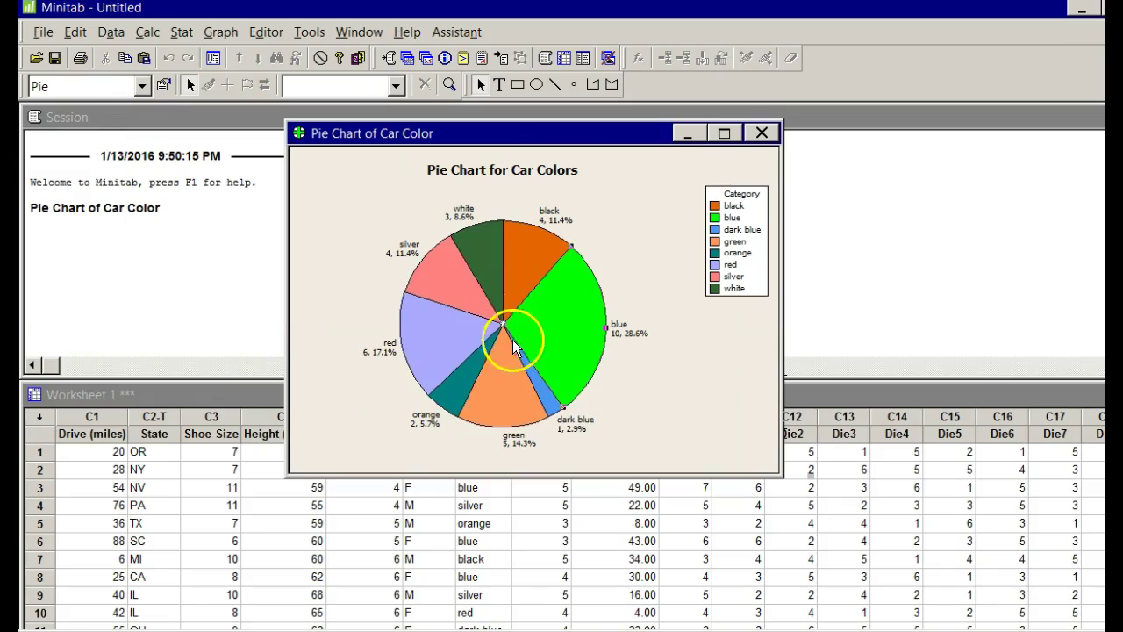
Give the blue slice a custom cyan background fill
double_click(567, 307)
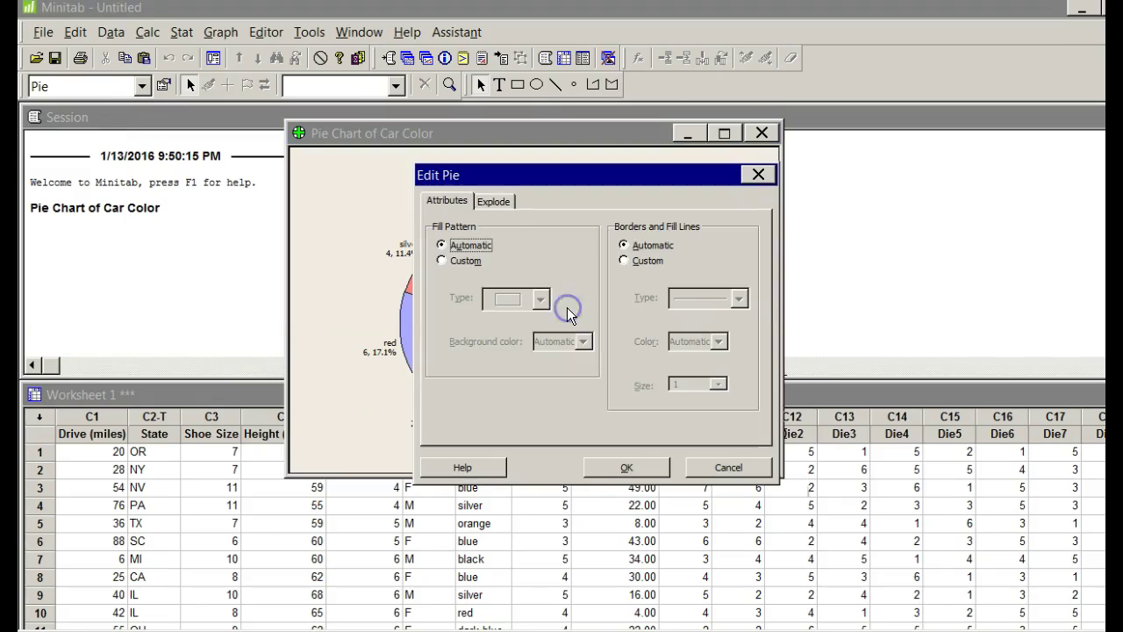
left_click(443, 261)
left_click_drag(552, 176, 800, 156)
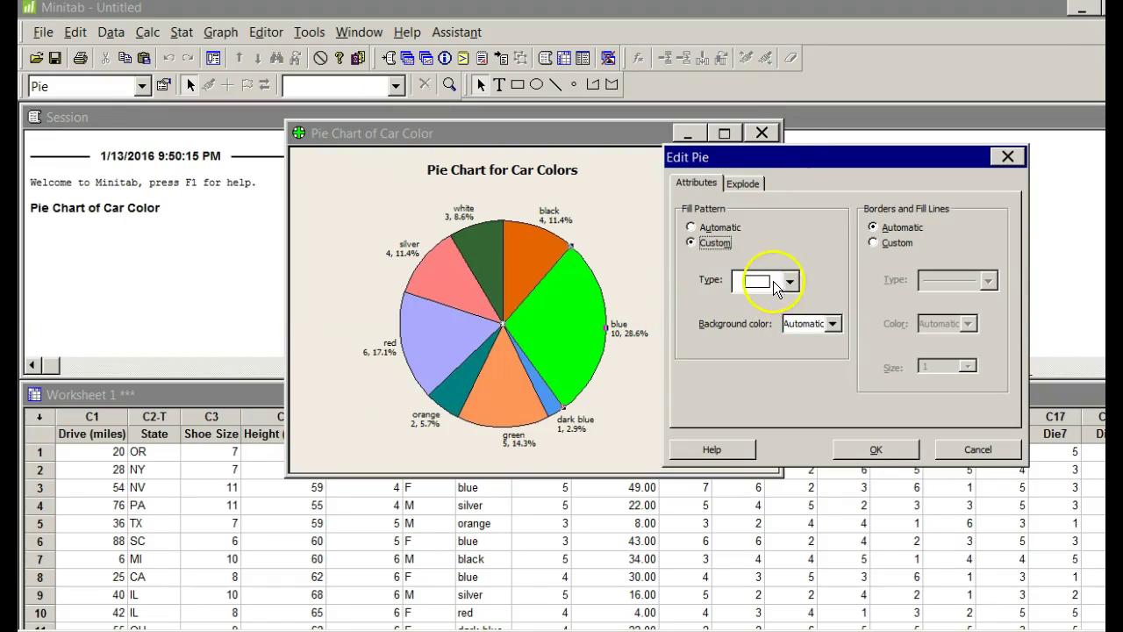
left_click(833, 324)
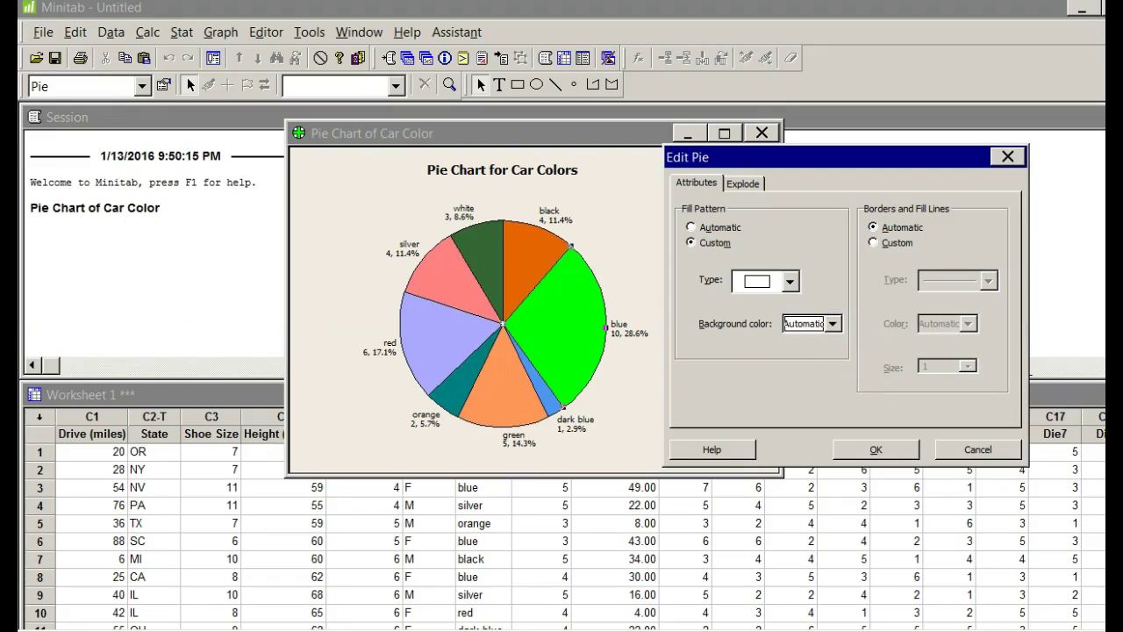
key("Down")
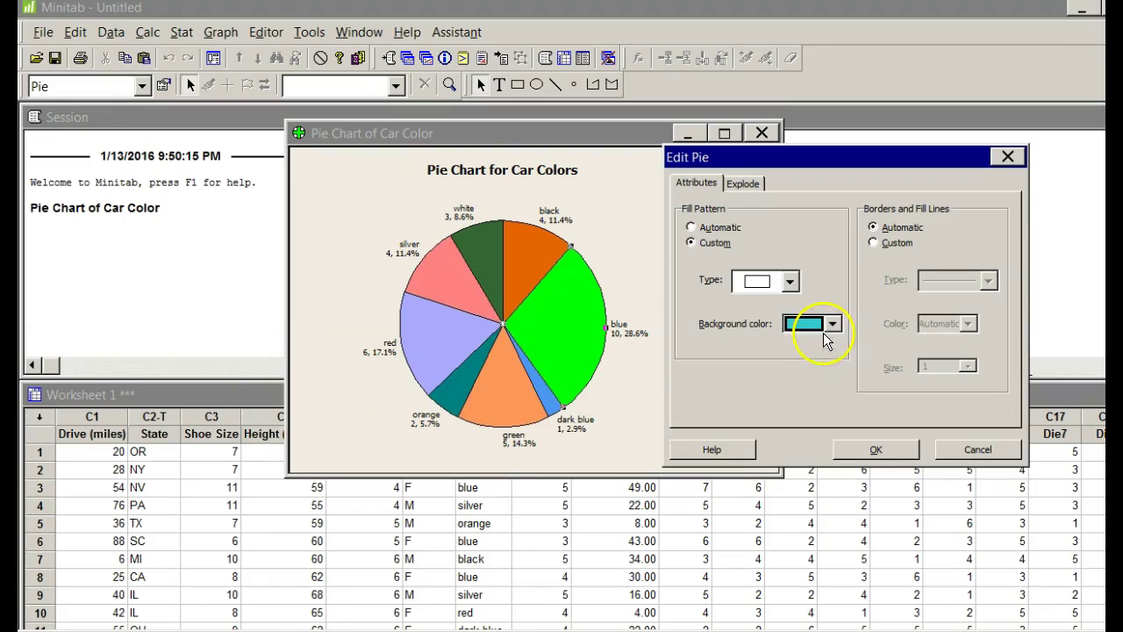
left_click(876, 448)
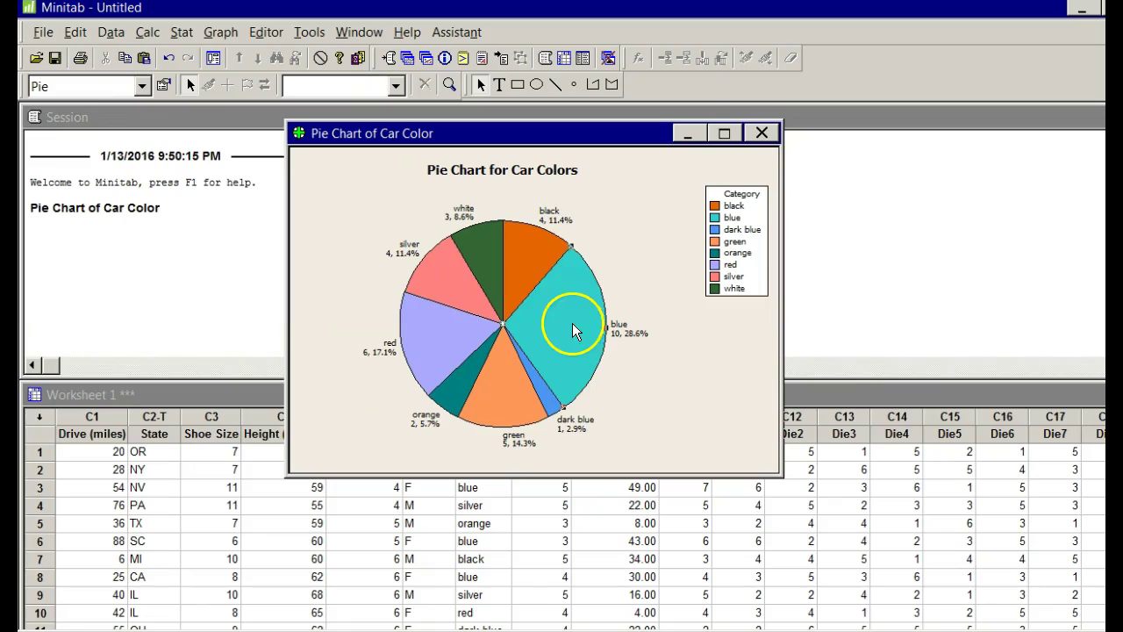
Fill the black slice black and the white slice white with custom fills
left_click(540, 254)
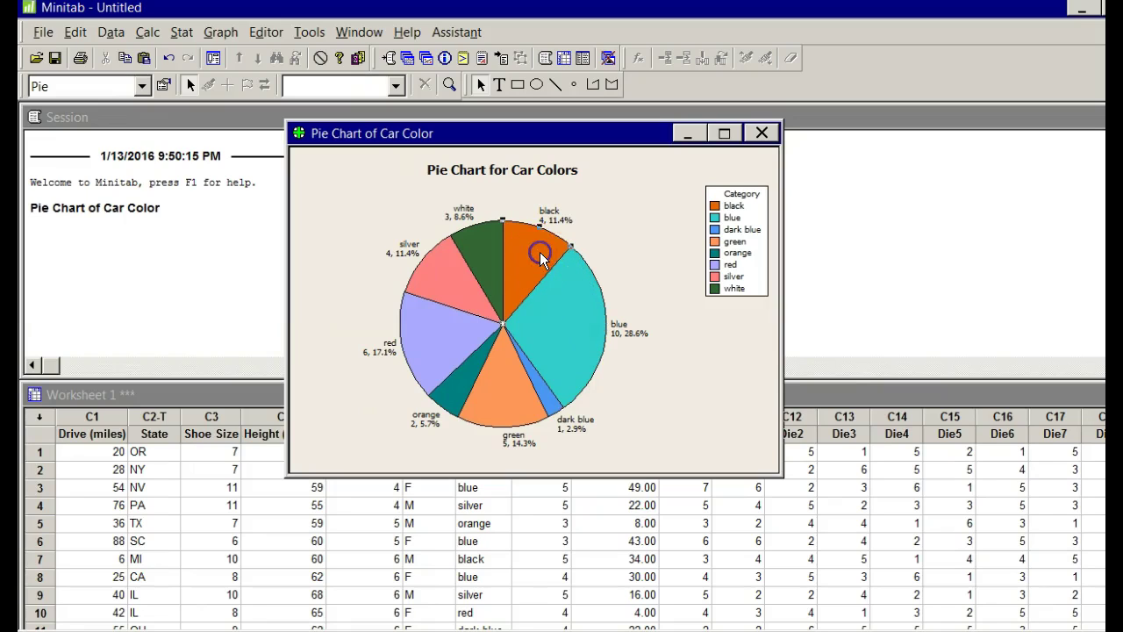
double_click(539, 254)
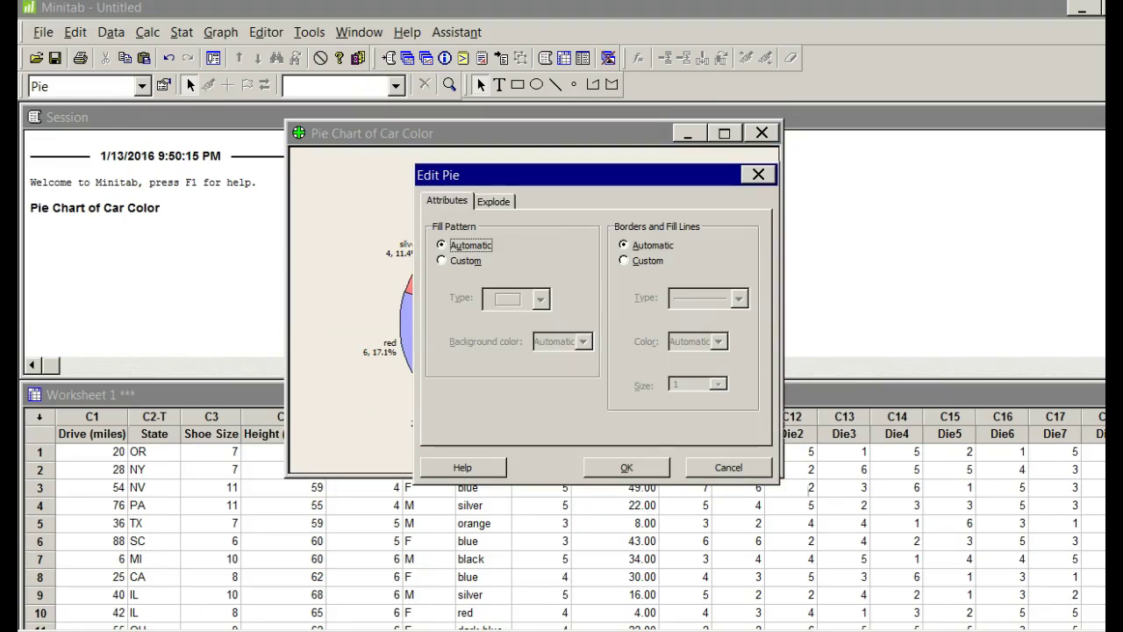
left_click(442, 259)
left_click(579, 341)
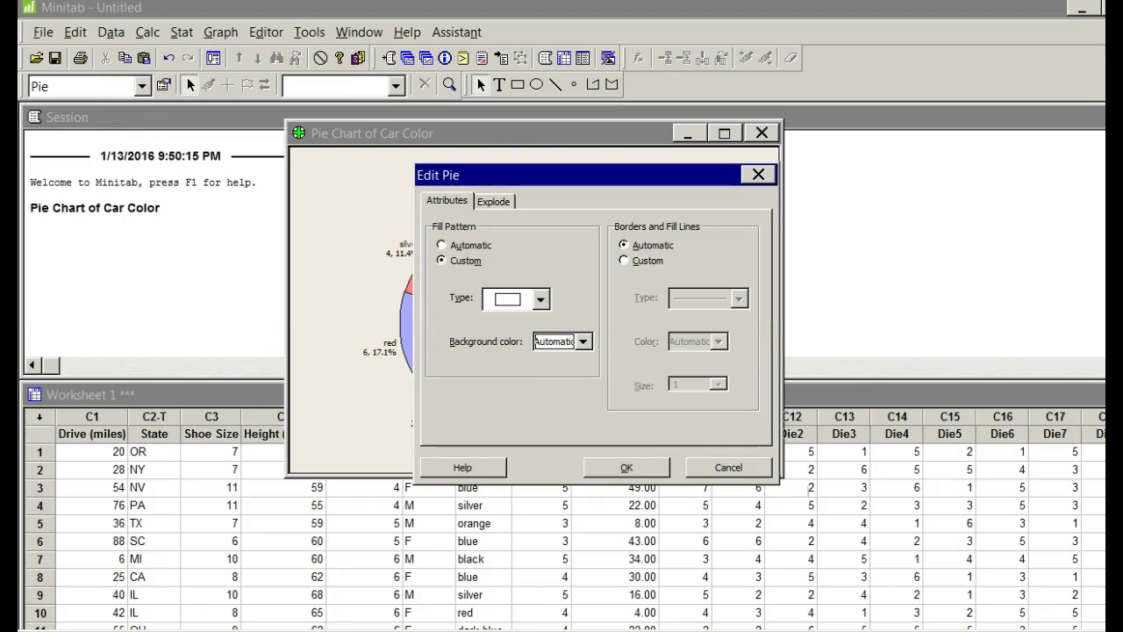
key("Down")
left_click(622, 469)
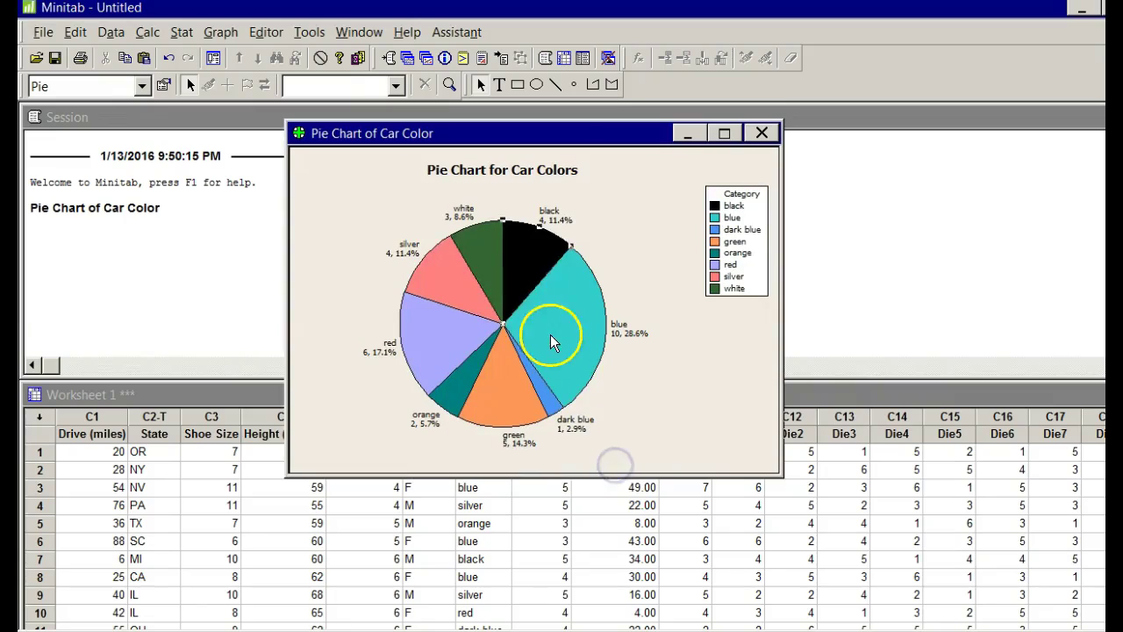
left_click(488, 257)
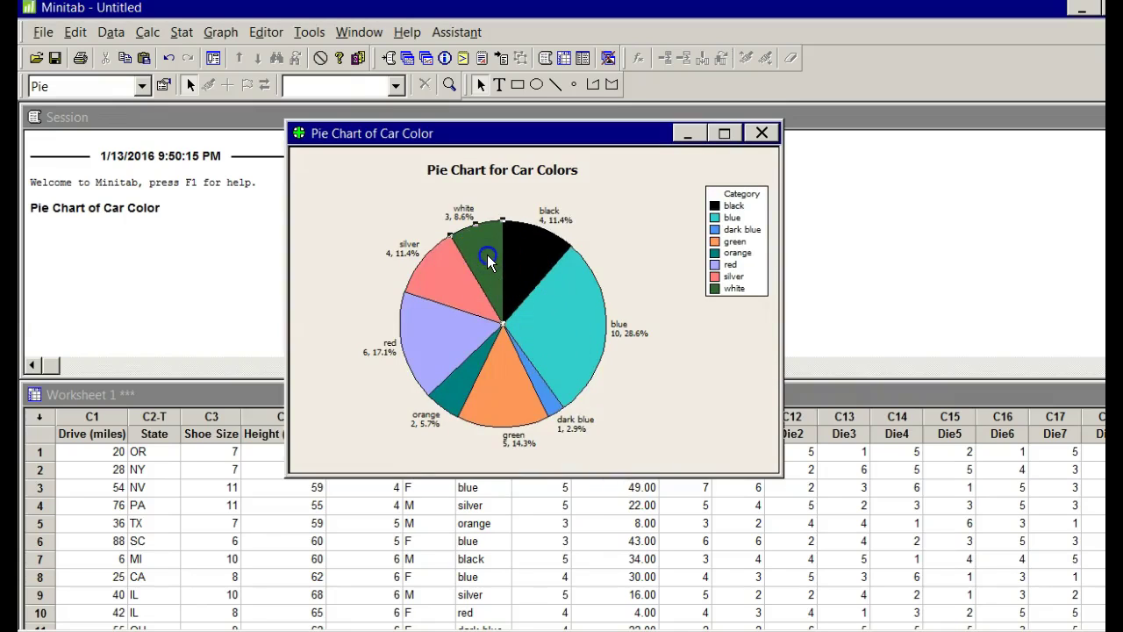
double_click(488, 258)
left_click(441, 261)
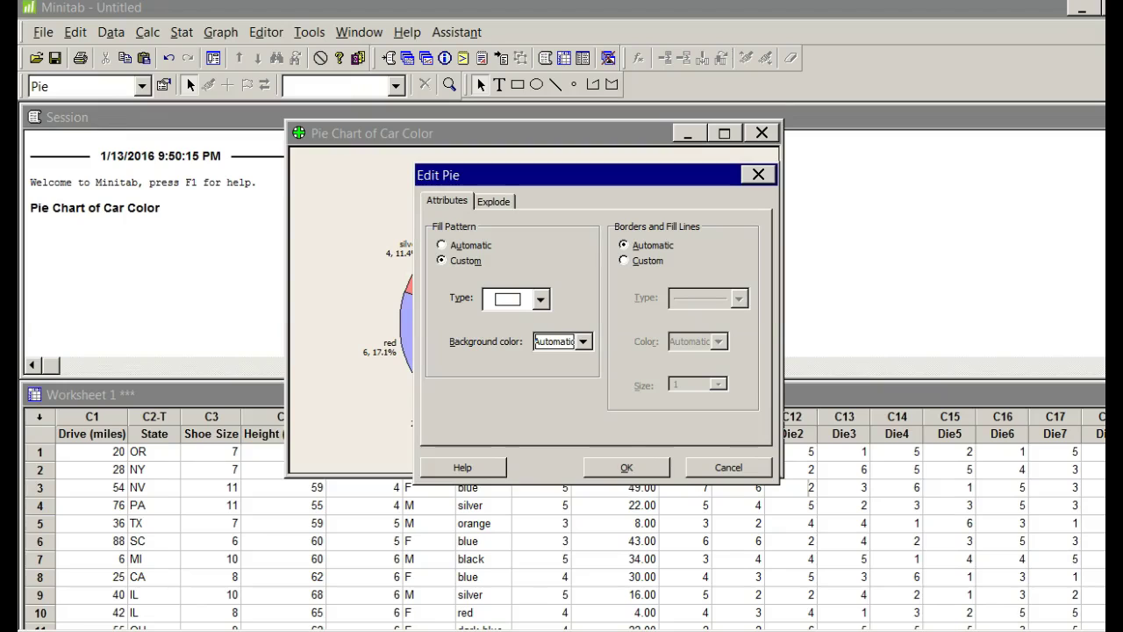
key("Down")
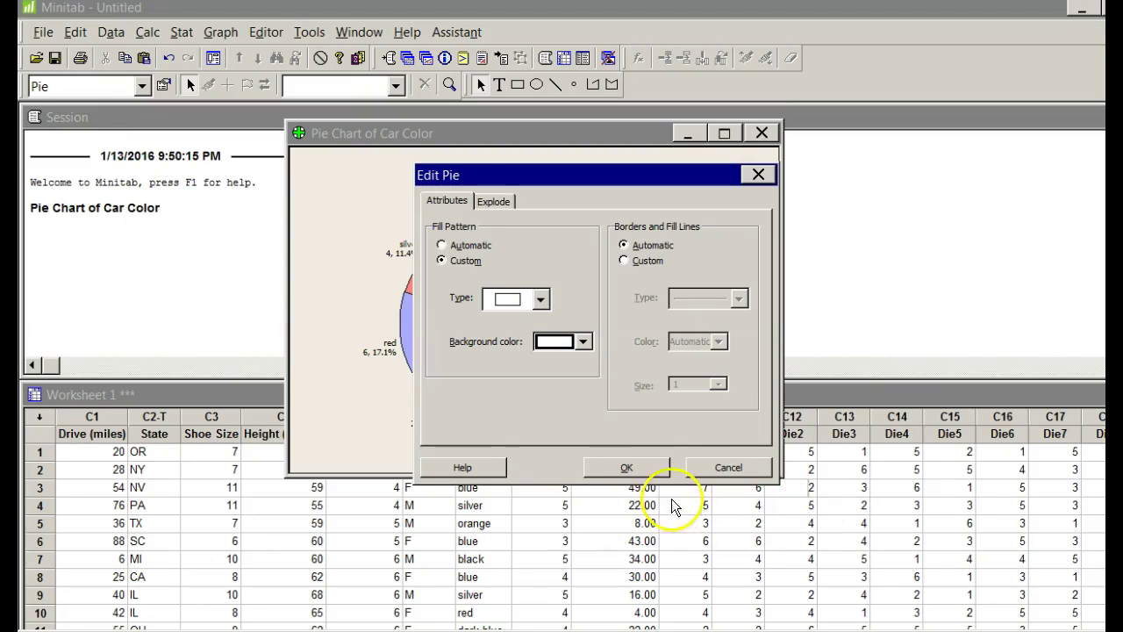
left_click(654, 467)
Fill the silver slice grey and the red slice red with custom fills
left_click(457, 283)
double_click(457, 284)
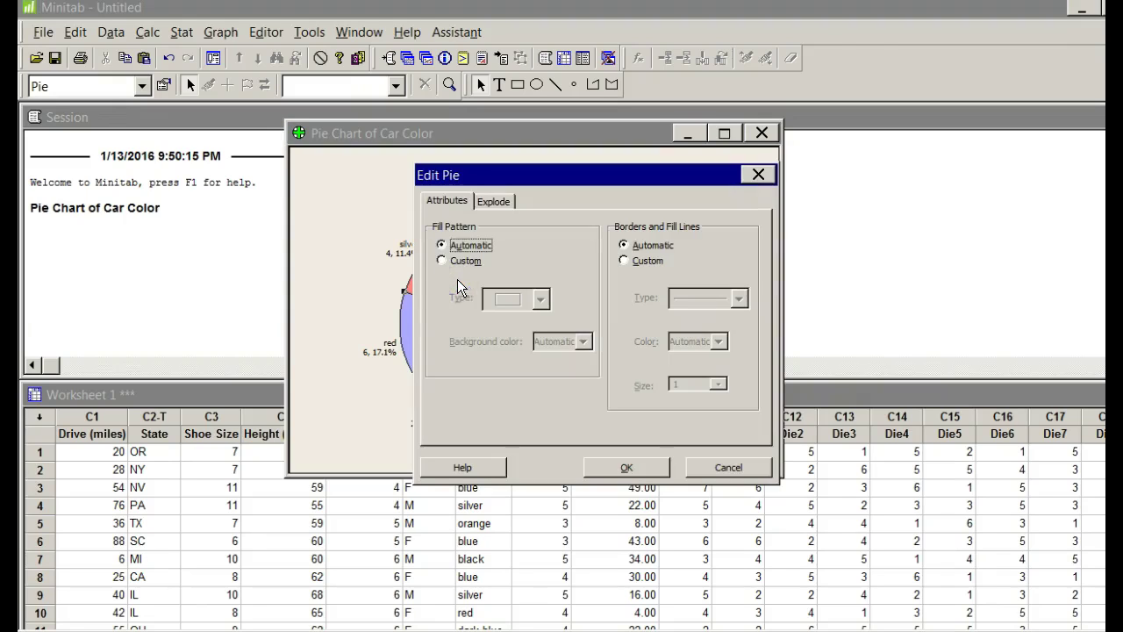
left_click(442, 262)
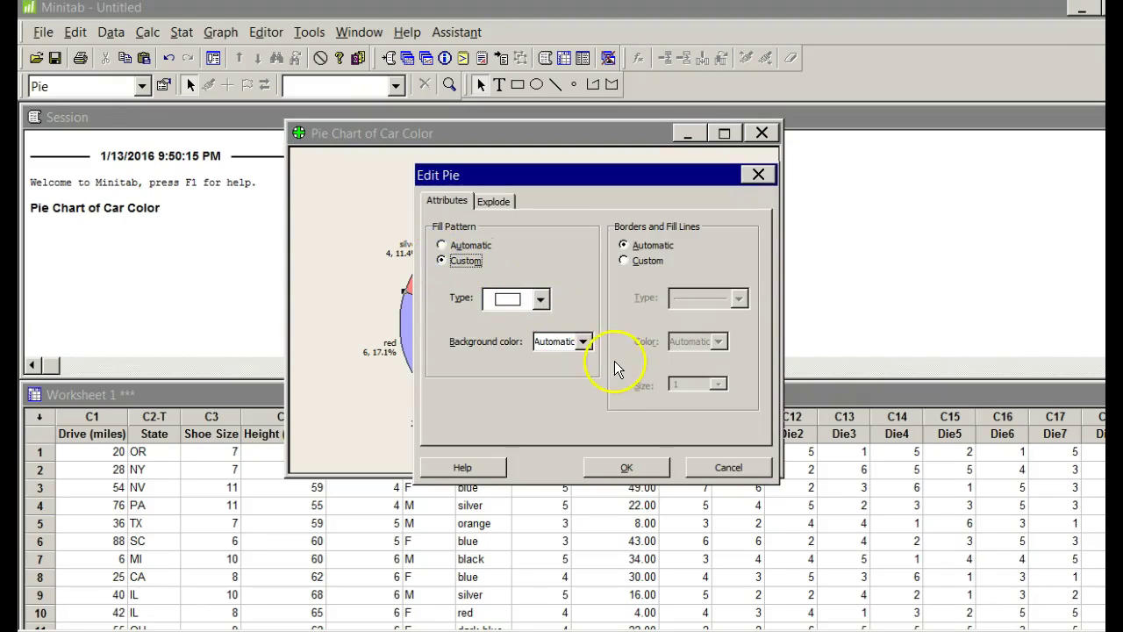
left_click(583, 342)
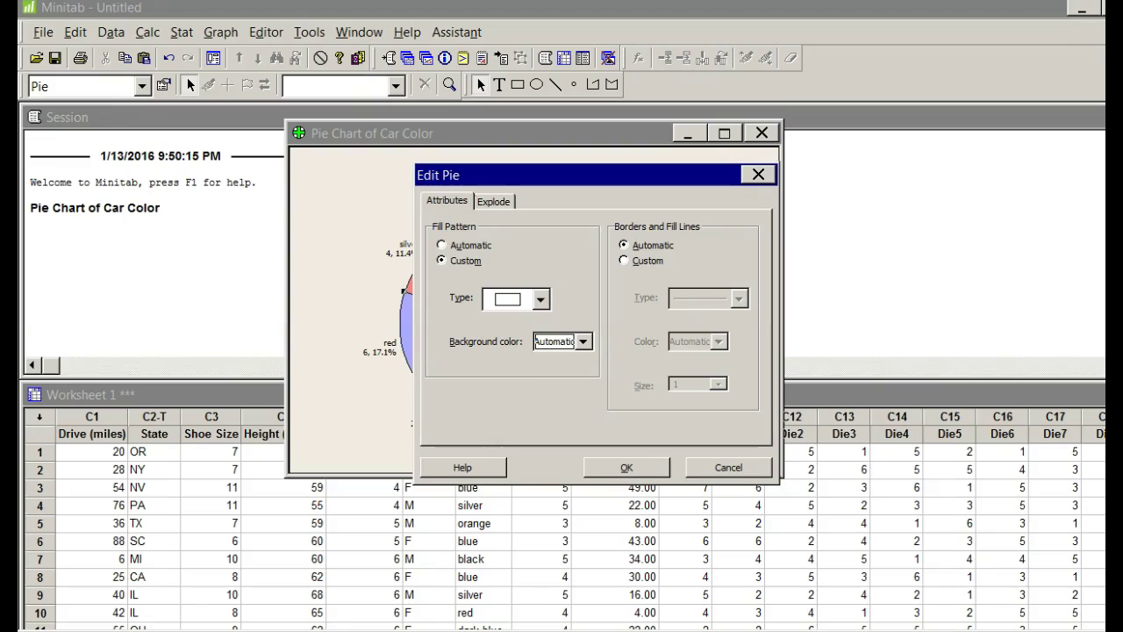
left_click(629, 470)
left_click(431, 333)
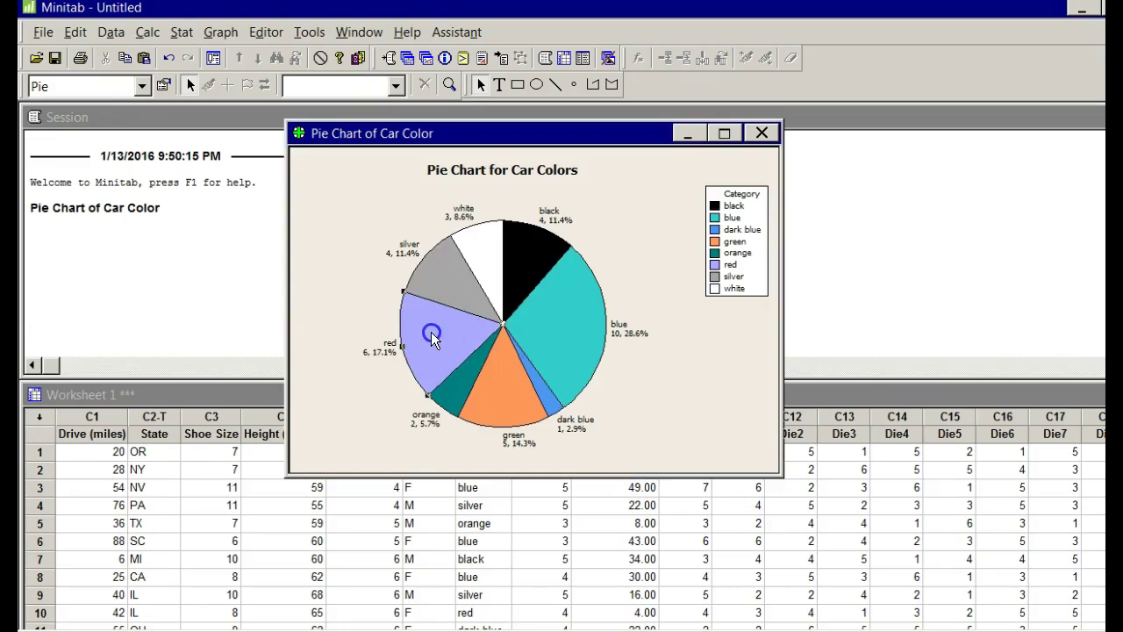
double_click(431, 330)
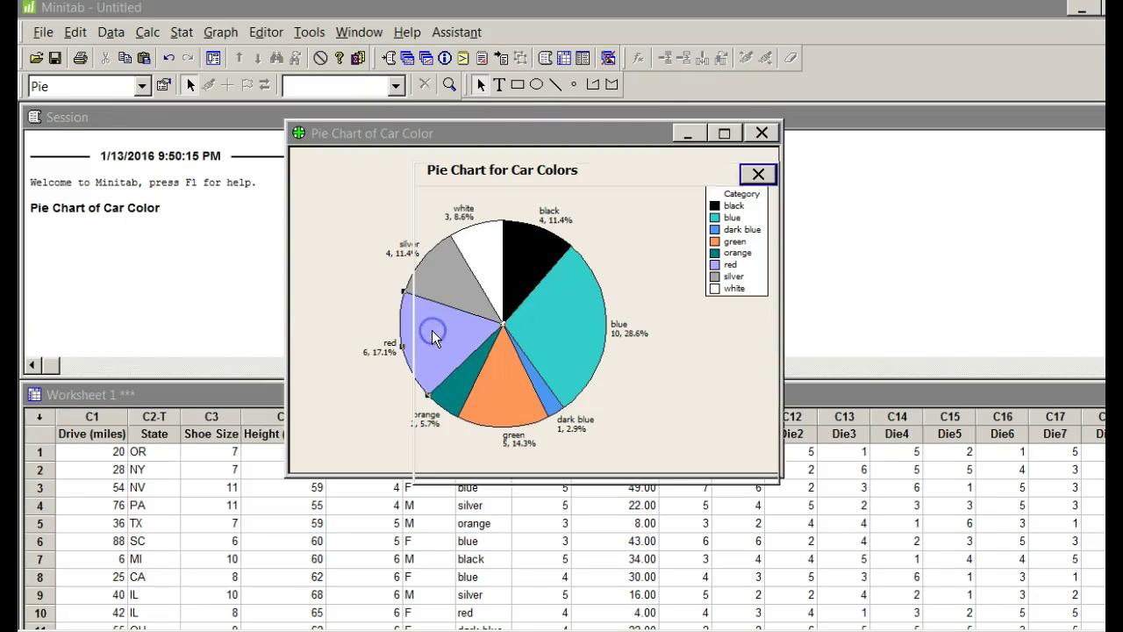
left_click(440, 260)
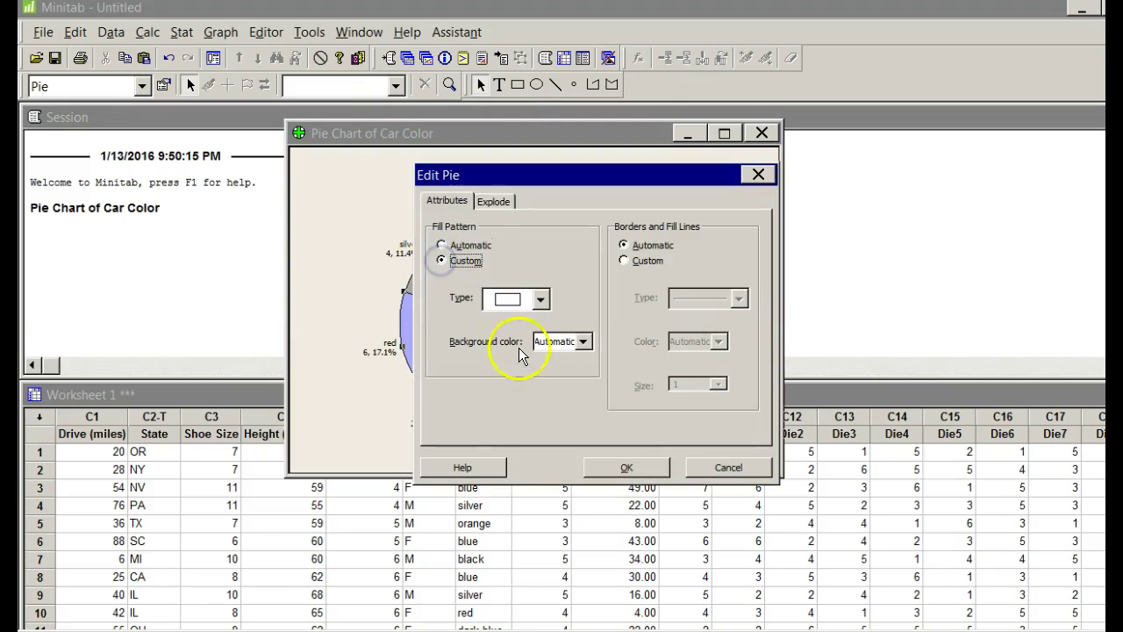
left_click(579, 342)
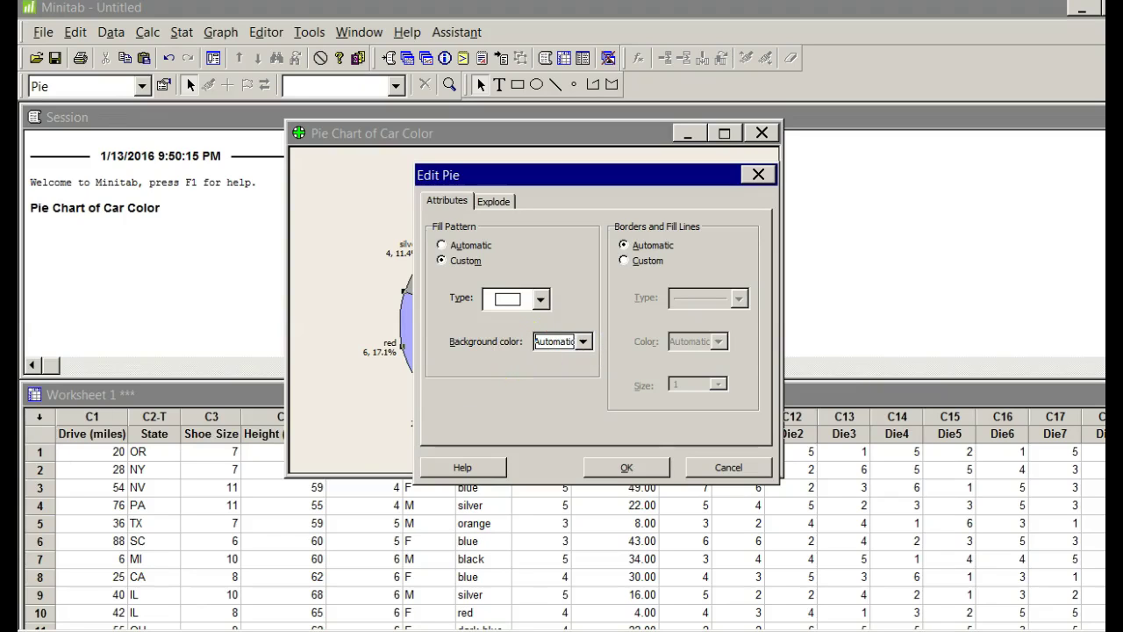
left_click(561, 399)
left_click(627, 467)
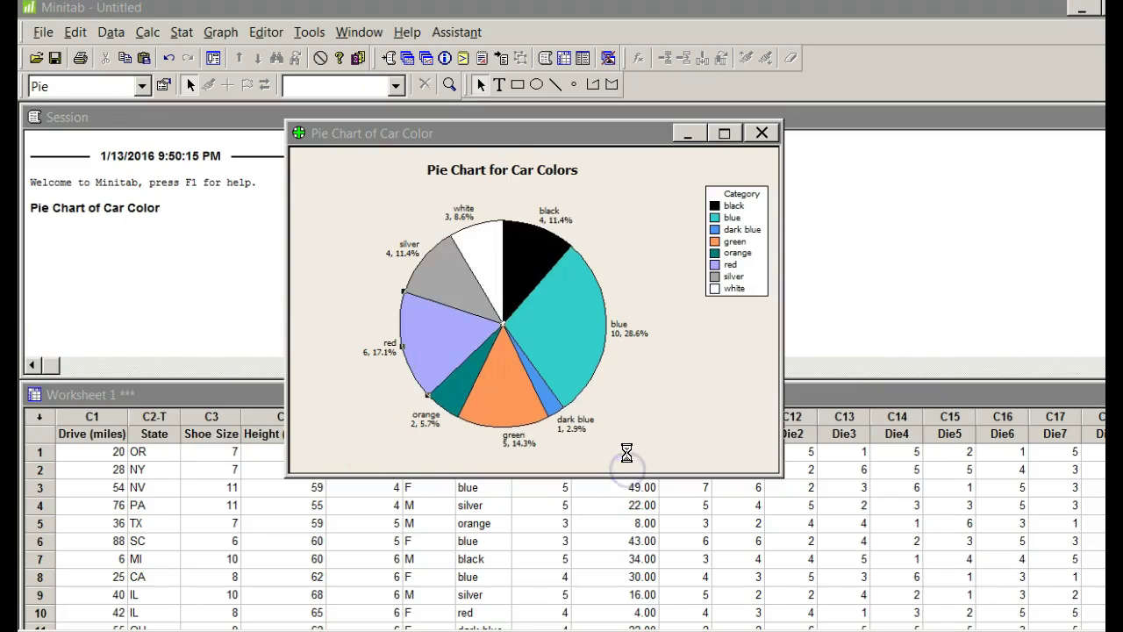
Switch the orange and green slices to custom fills in their matching colours
left_click(456, 389)
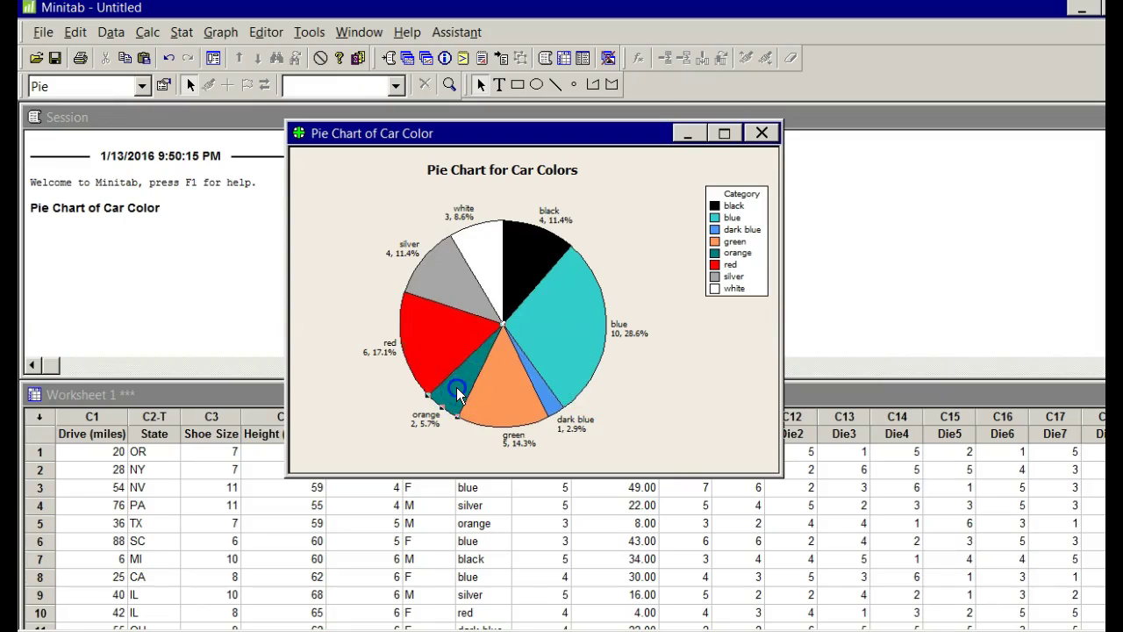
double_click(456, 390)
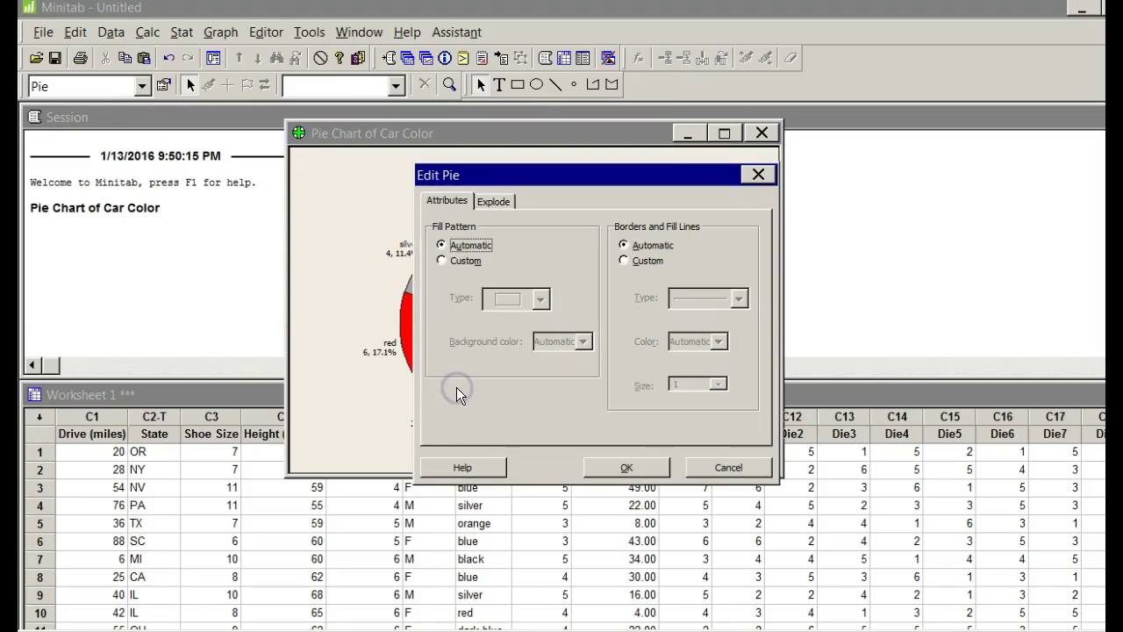
left_click(443, 260)
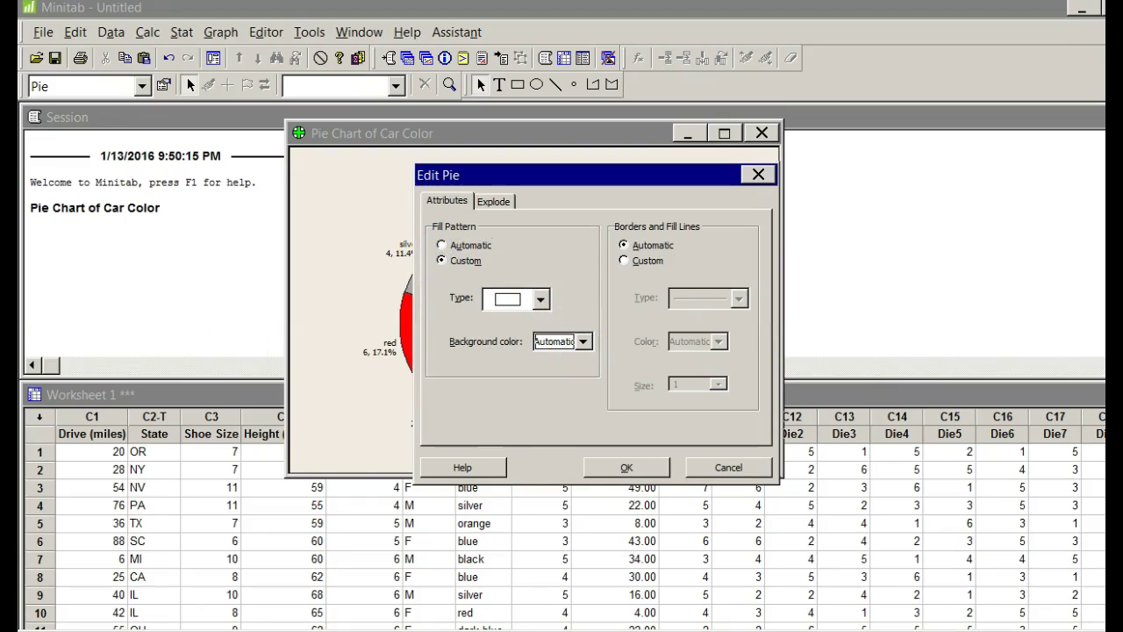
left_click(660, 465)
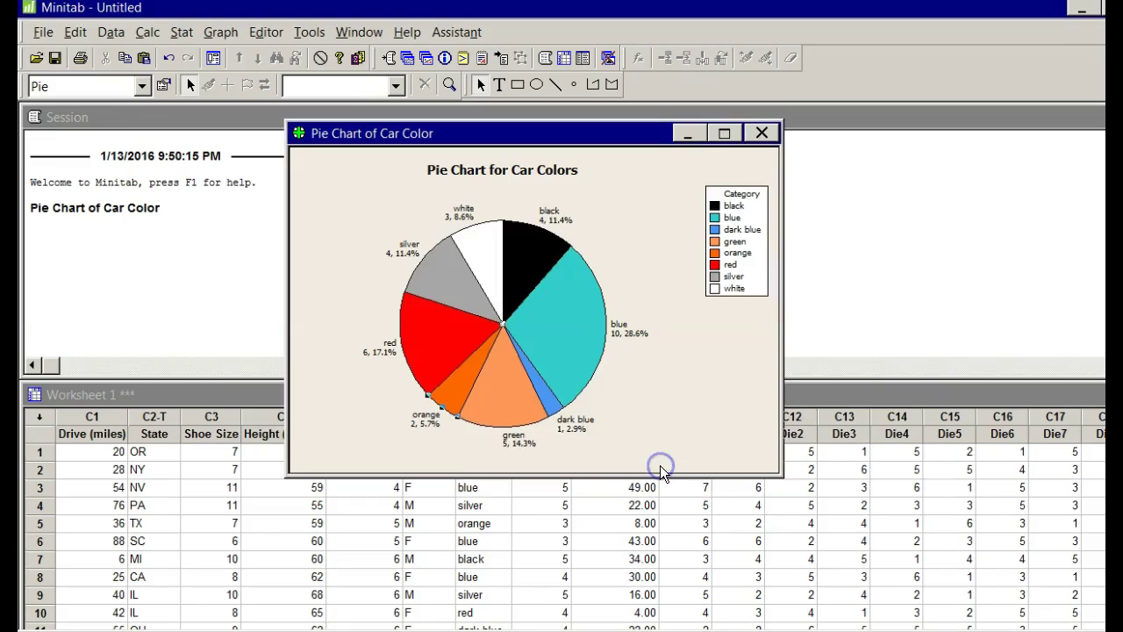
left_click(509, 403)
double_click(511, 400)
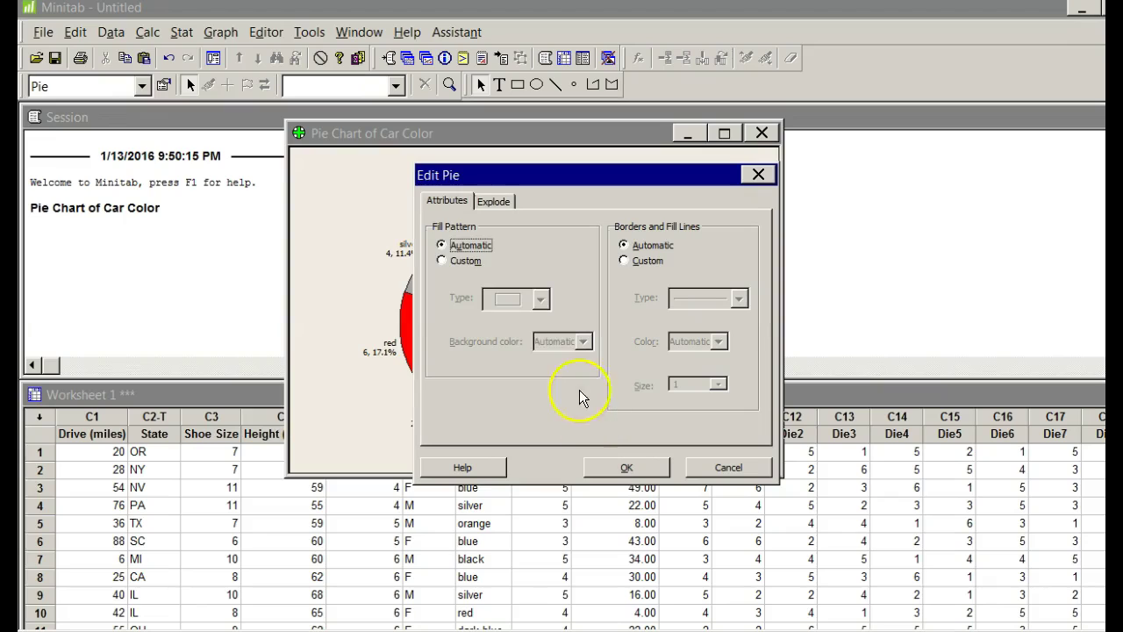
left_click(453, 262)
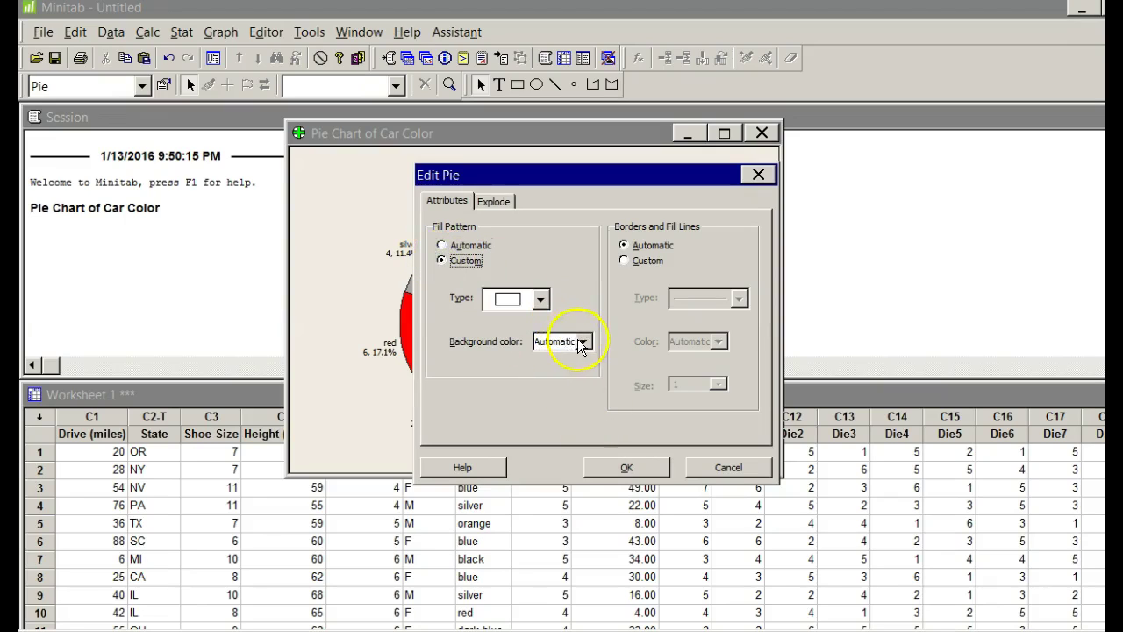
left_click(581, 341)
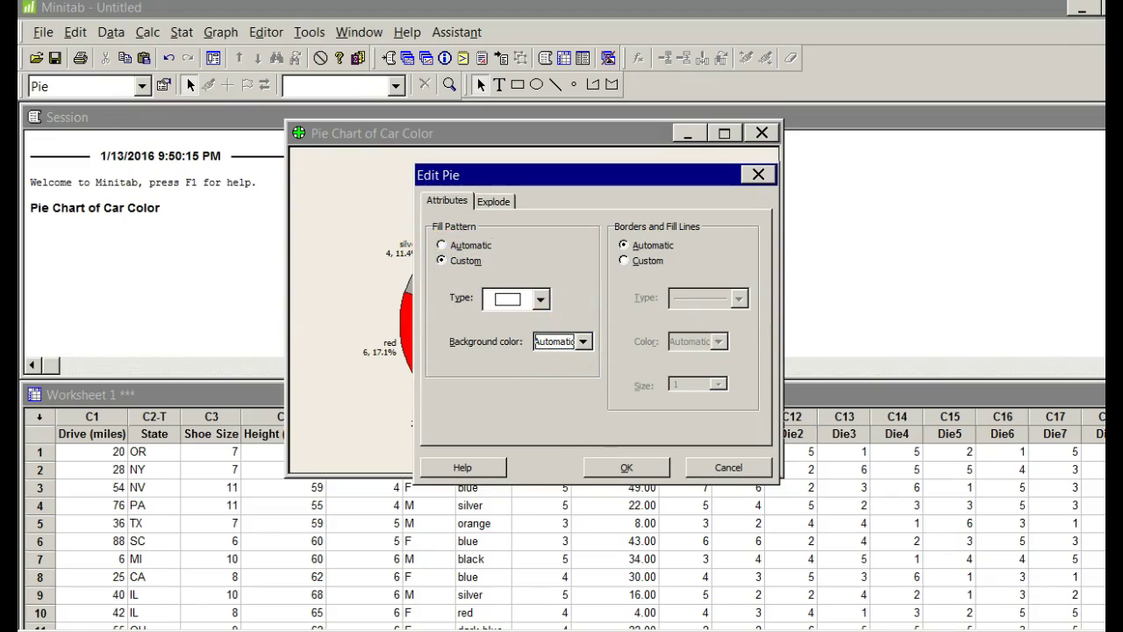
key("Down")
key("Down")
key("Down")
key("Down")
left_click(660, 465)
Give the dark blue slice a custom dark navy background fill
left_click(551, 401)
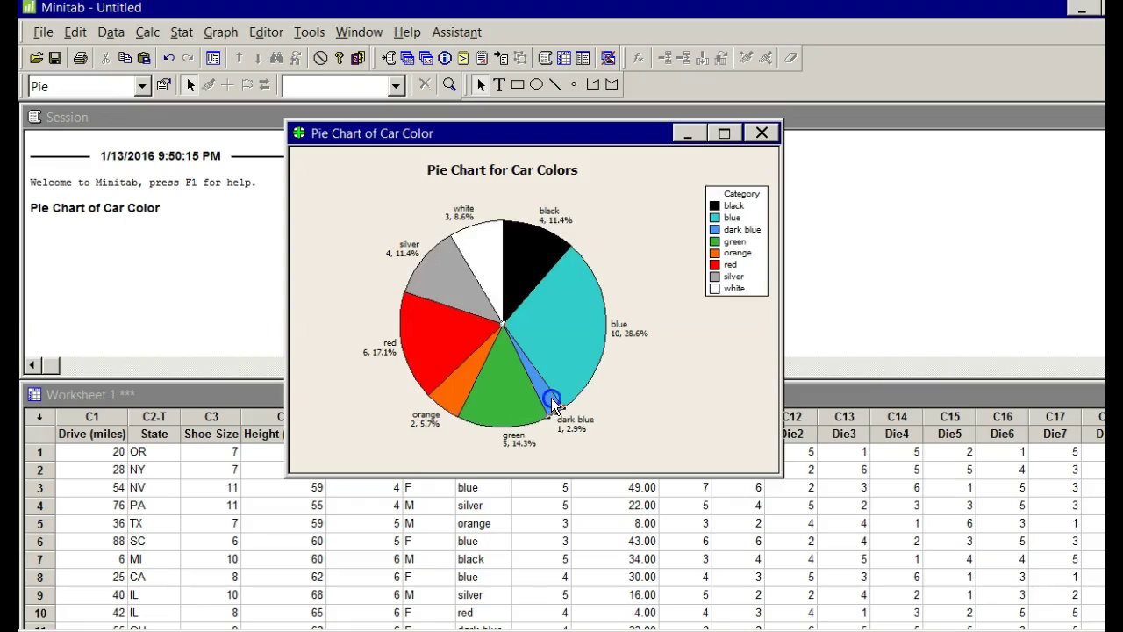
double_click(551, 401)
left_click(442, 260)
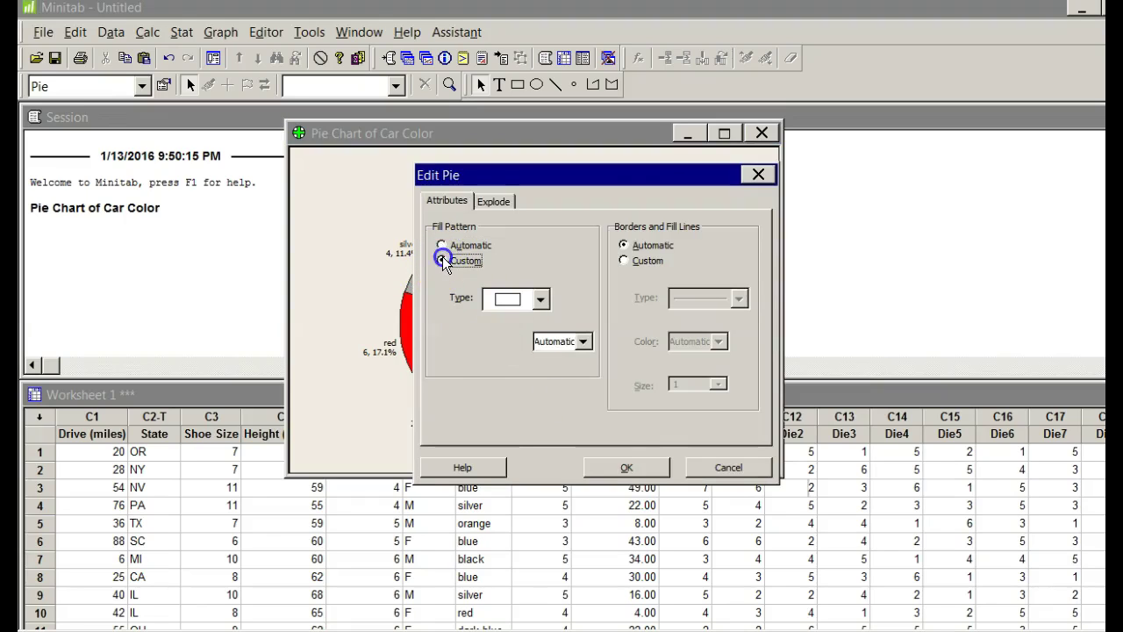
left_click(583, 342)
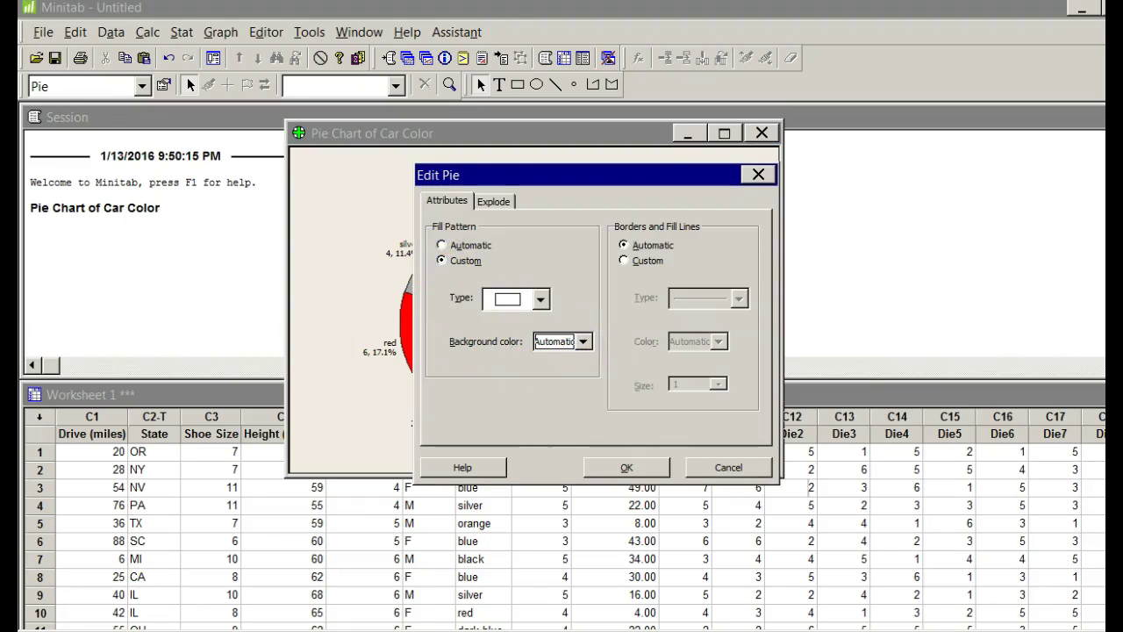
left_click(640, 429)
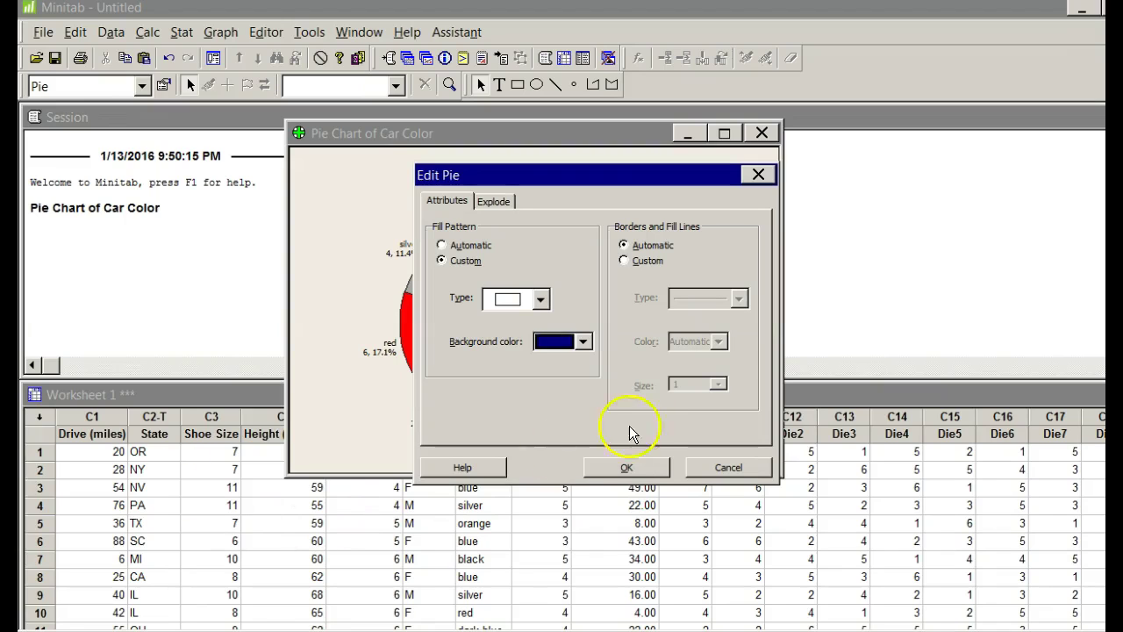
left_click(612, 465)
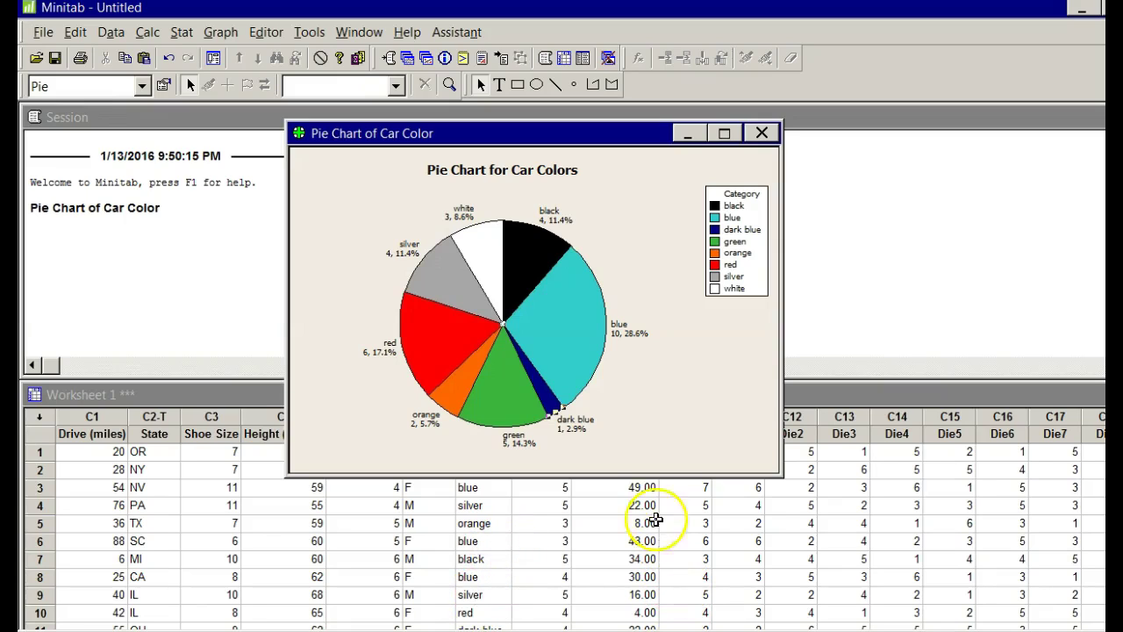
Drag the Pie Chart for Car Colors window toward the left of the workspace
right_click(622, 200)
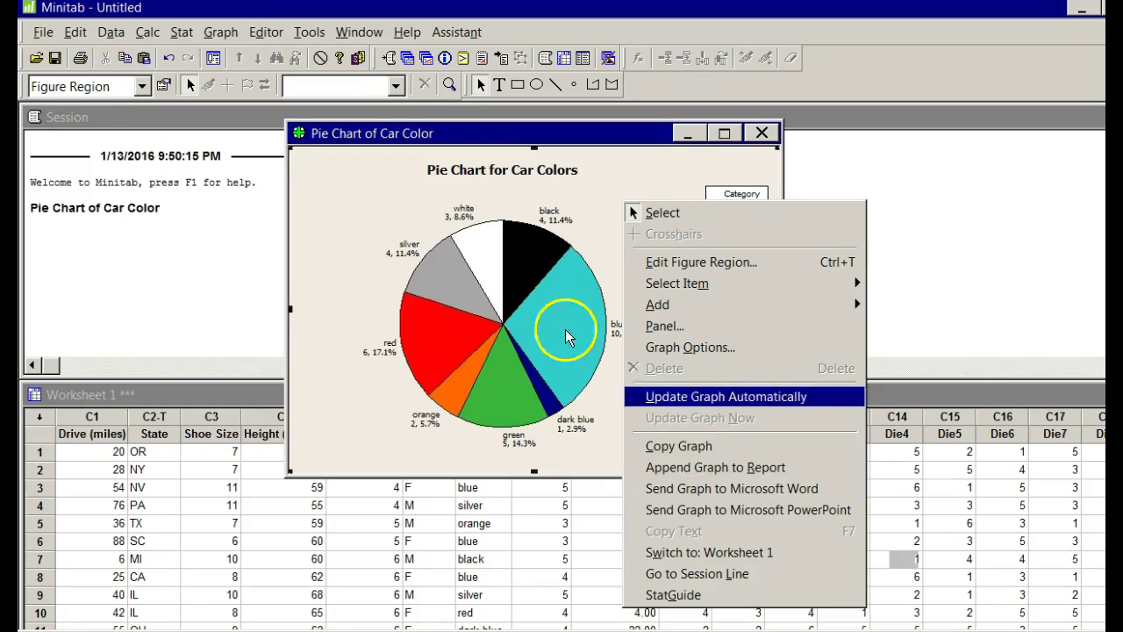
left_click(396, 201)
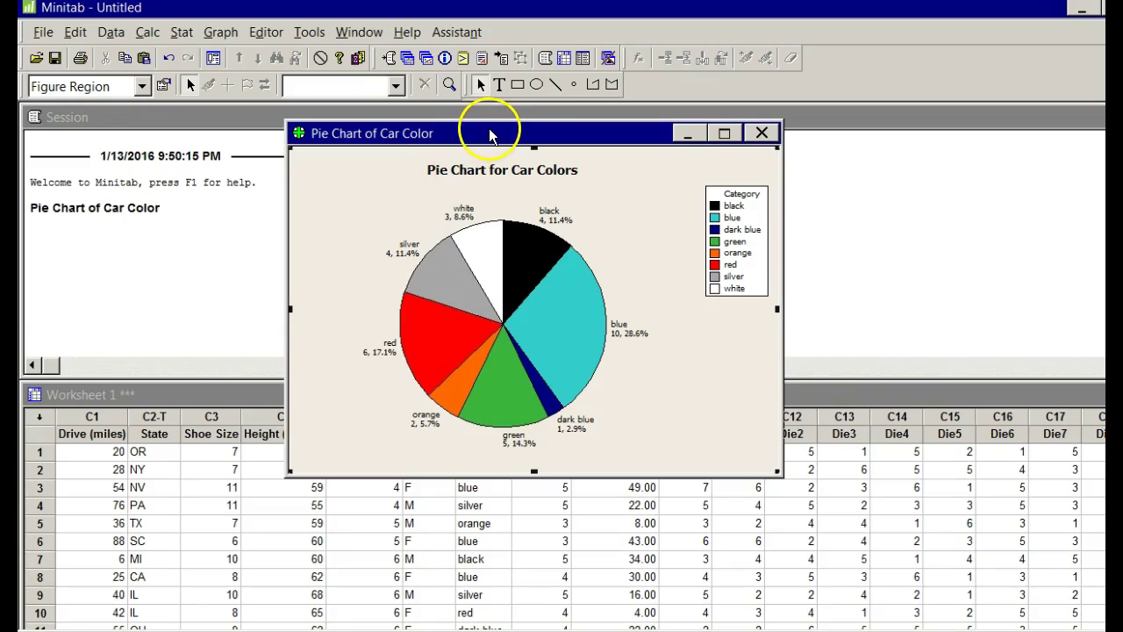
left_click_drag(452, 132, 293, 136)
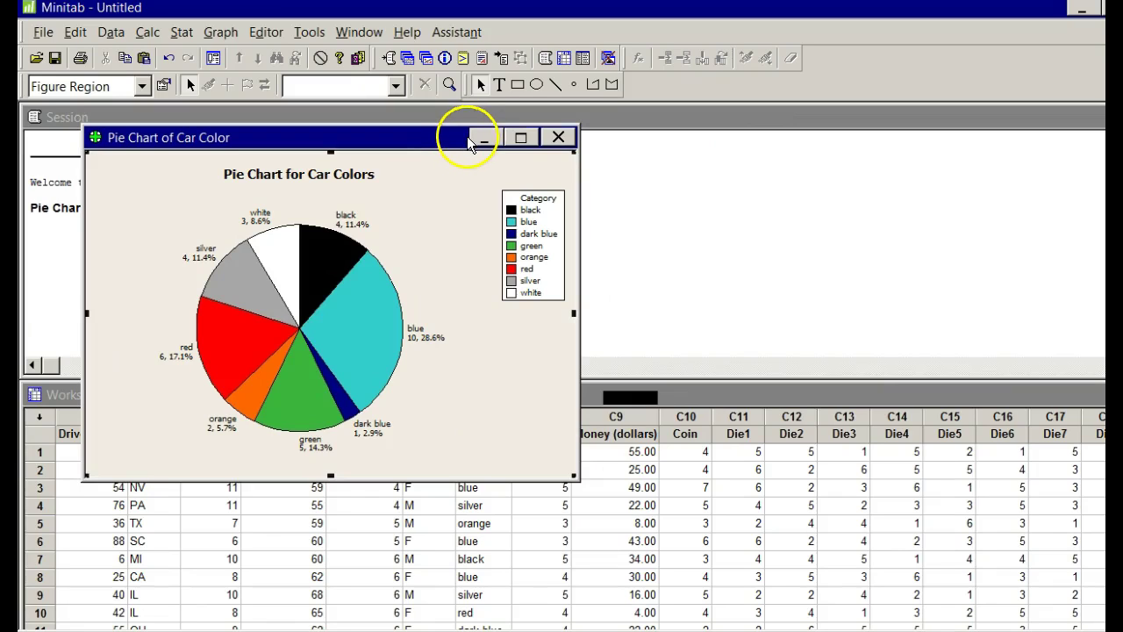
Start a simple histogram with Height (inches) as the graph variable
left_click(221, 33)
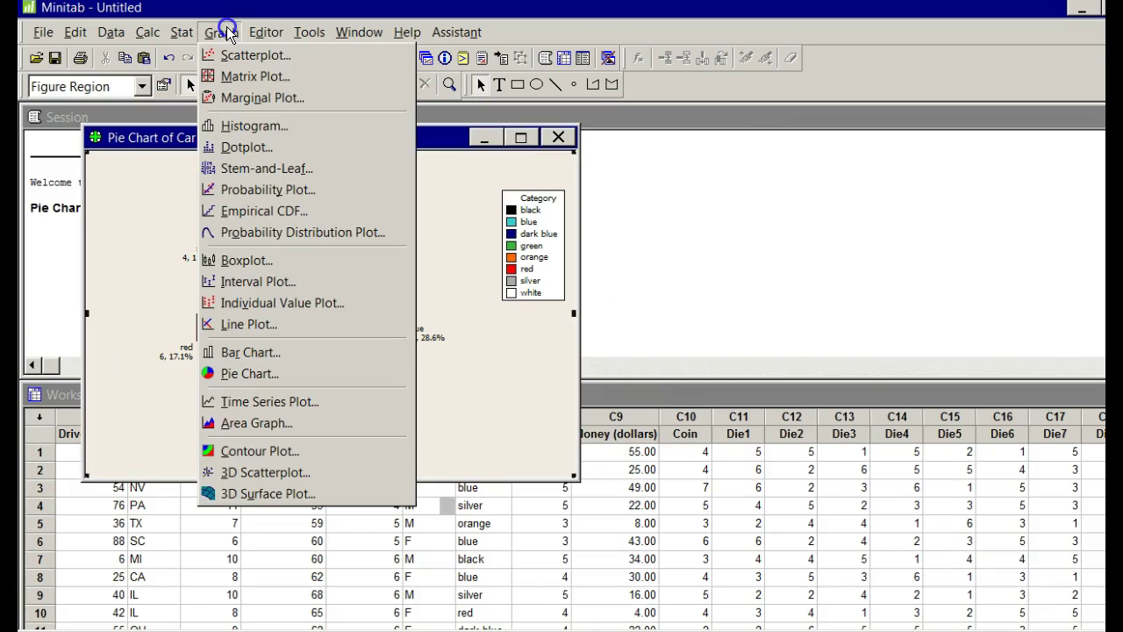
left_click(249, 128)
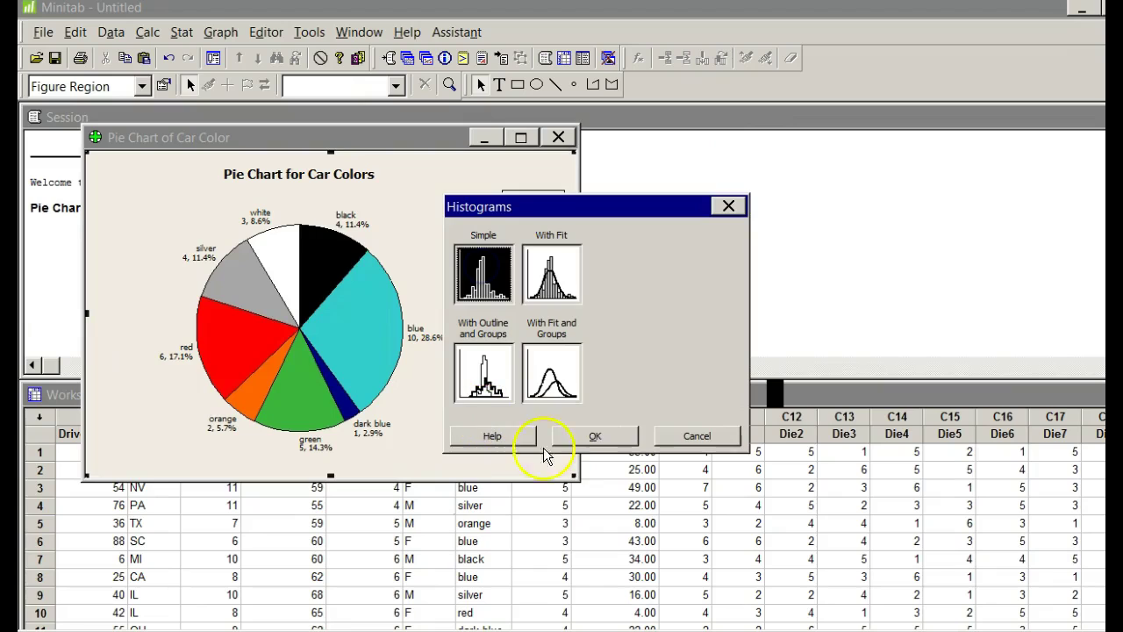
left_click(598, 437)
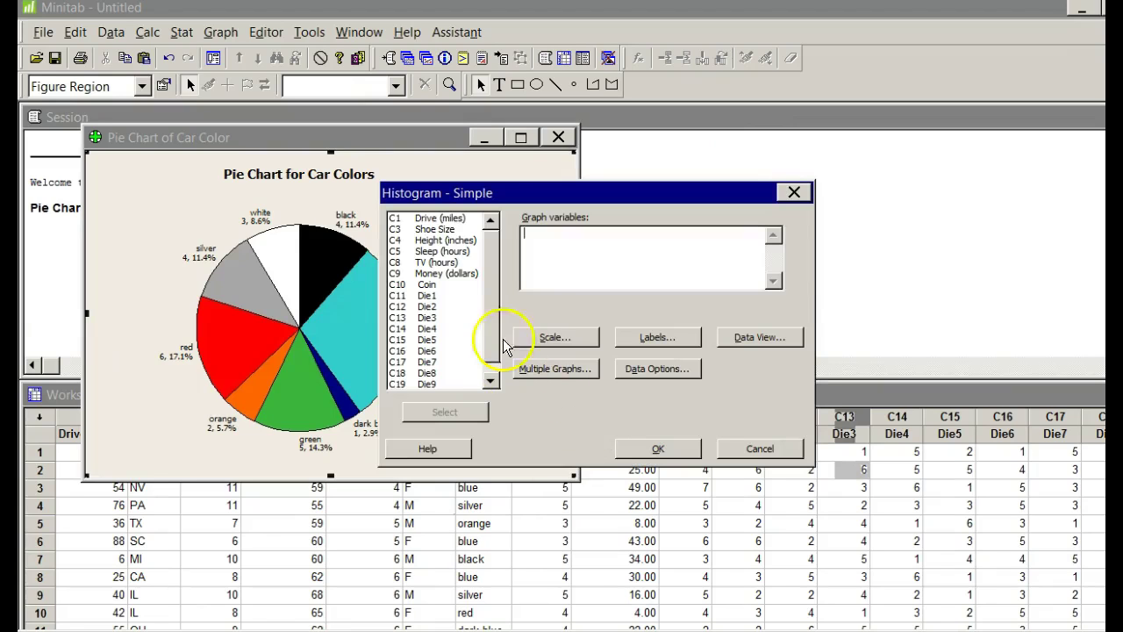
left_click(552, 245)
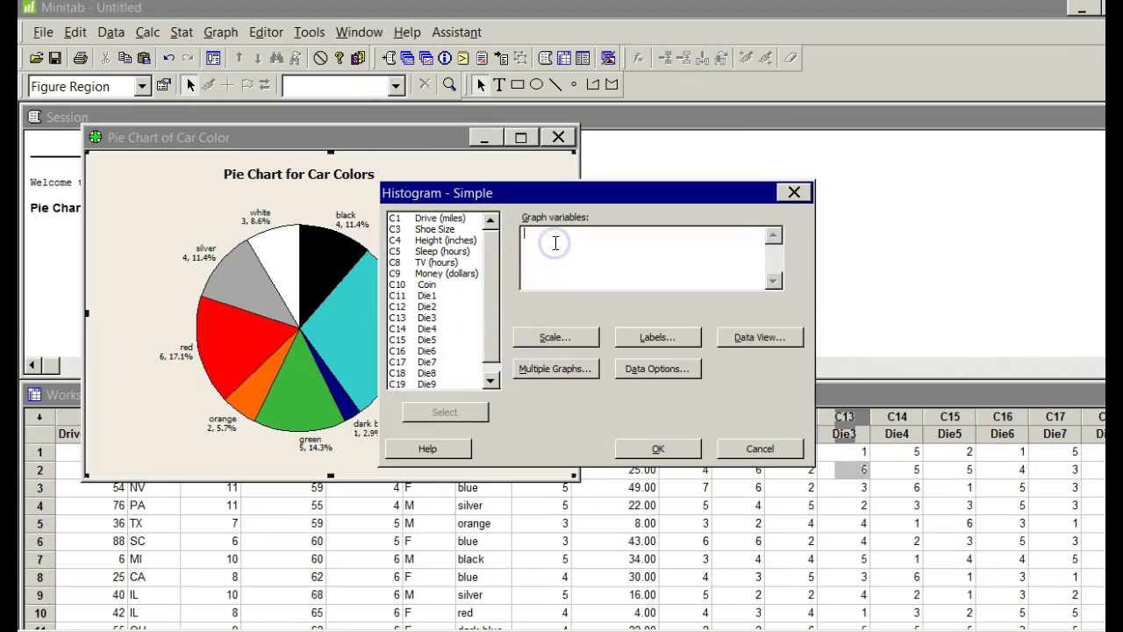
left_click(430, 239)
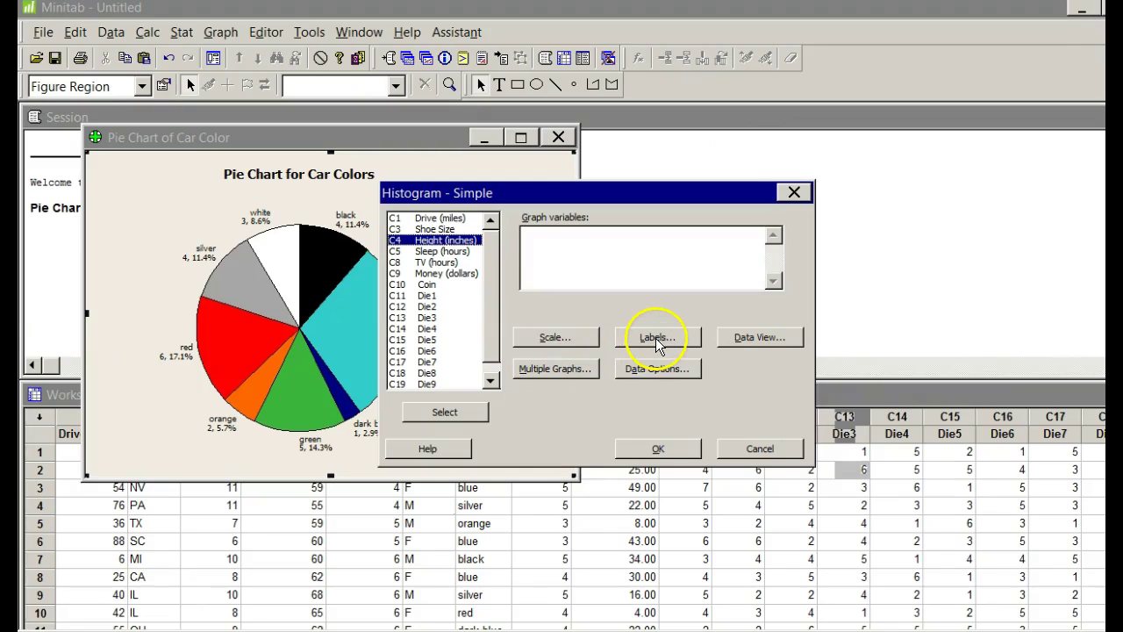
left_click(441, 247)
double_click(441, 247)
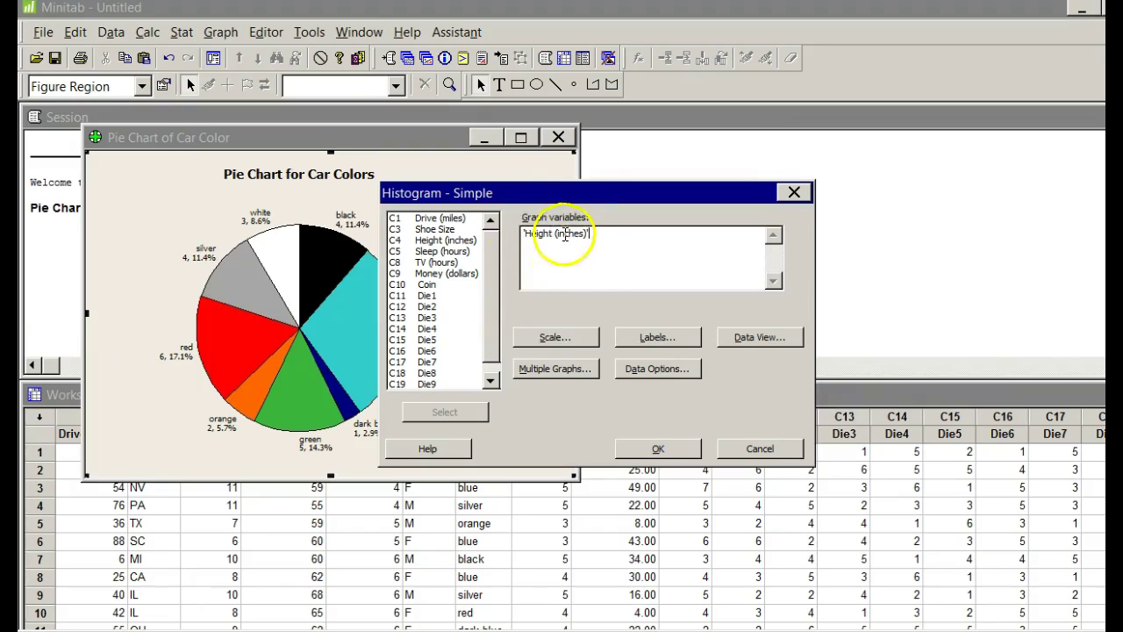
Title it 'Histogram for Heights', create the chart, and move it right
left_click(654, 339)
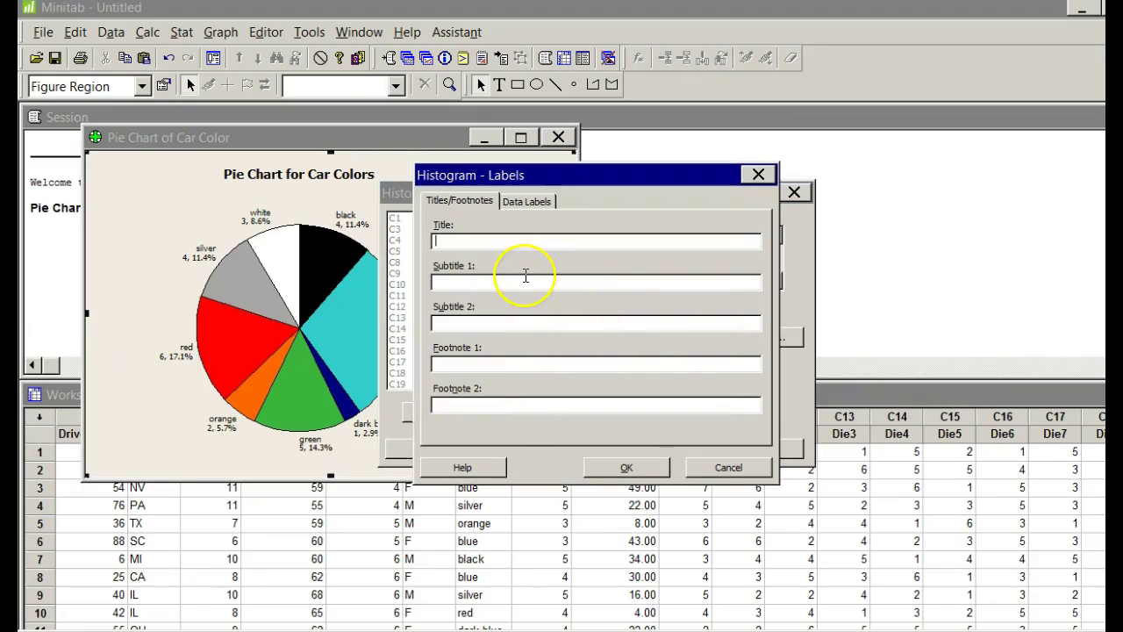
type("Histogram for Heights")
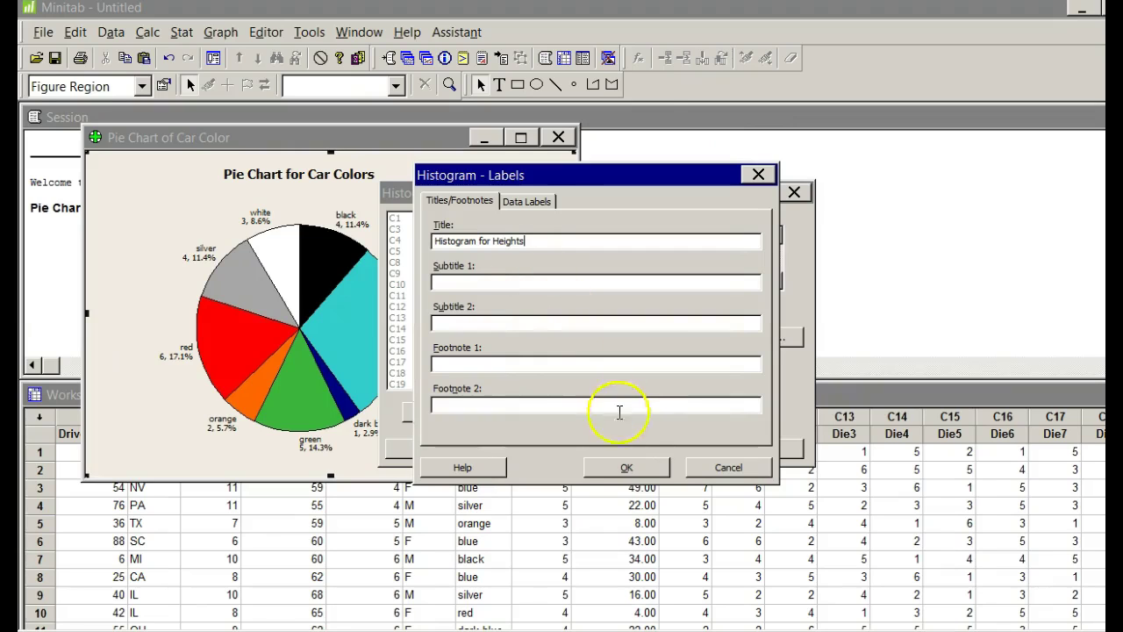
left_click(627, 465)
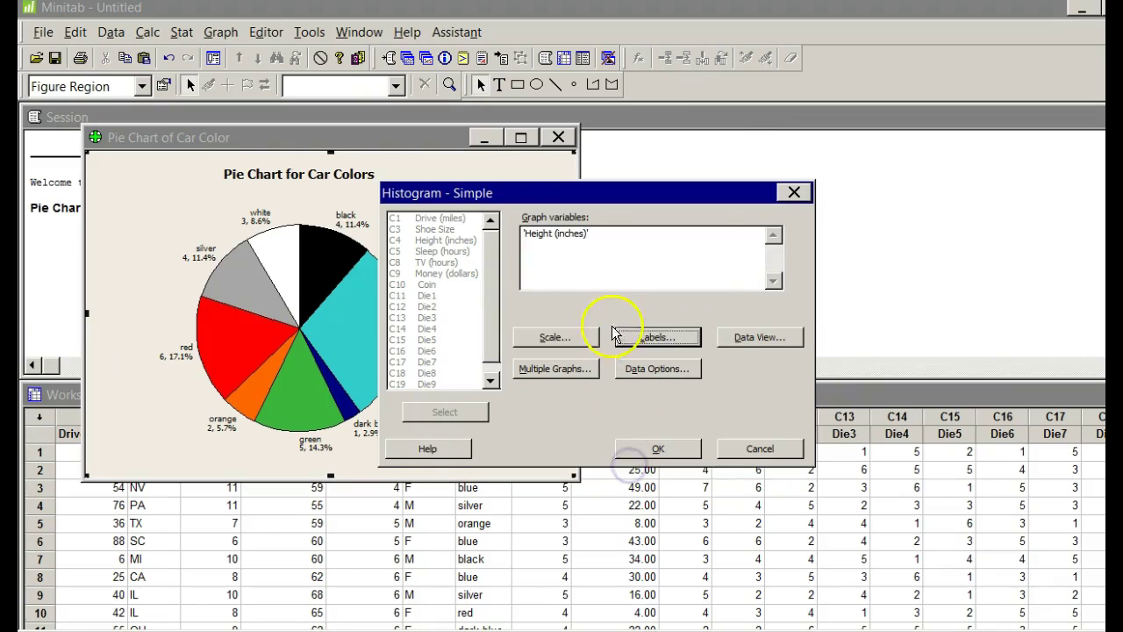
left_click(681, 452)
left_click_drag(333, 155, 776, 151)
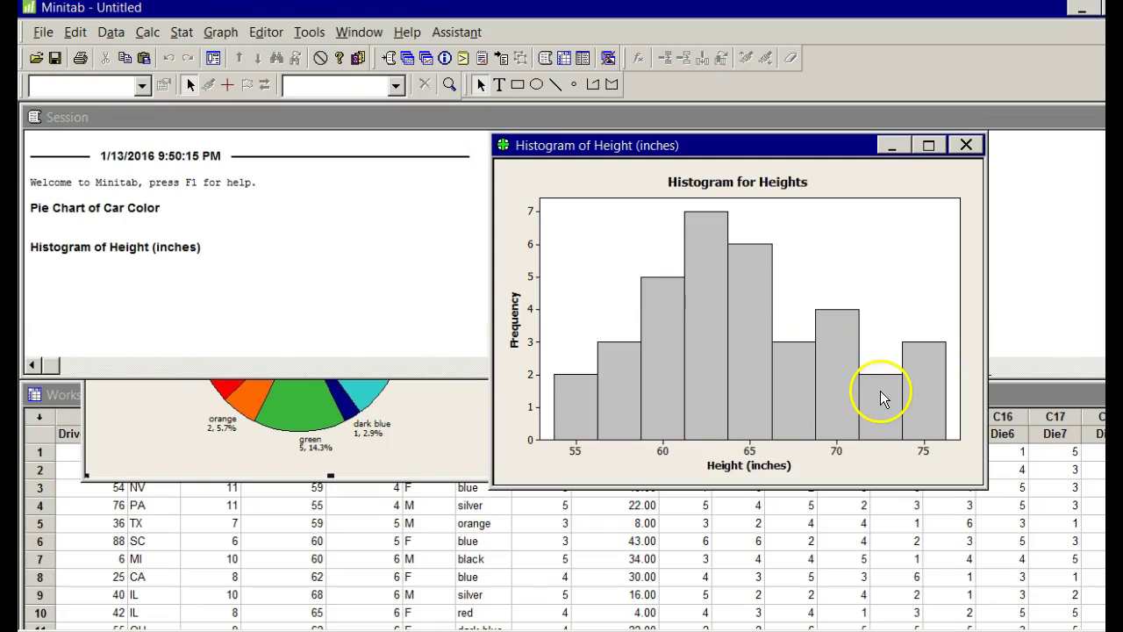
Rebin the height histogram to 5 intervals, centred at 55 through 75 inches
left_click(756, 322)
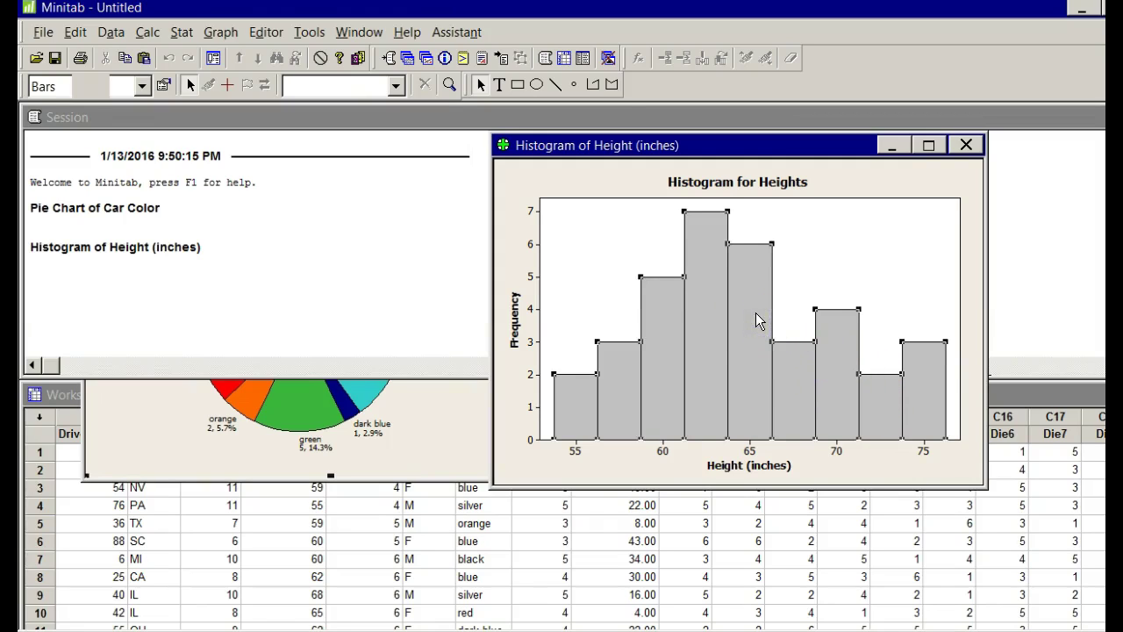
double_click(756, 311)
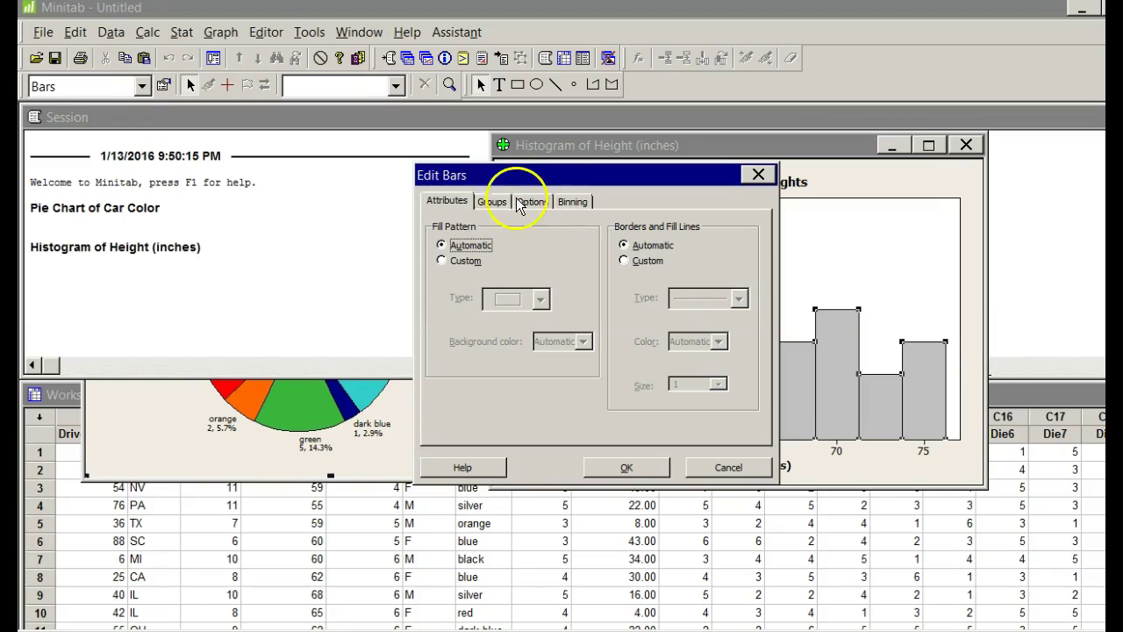
left_click(577, 207)
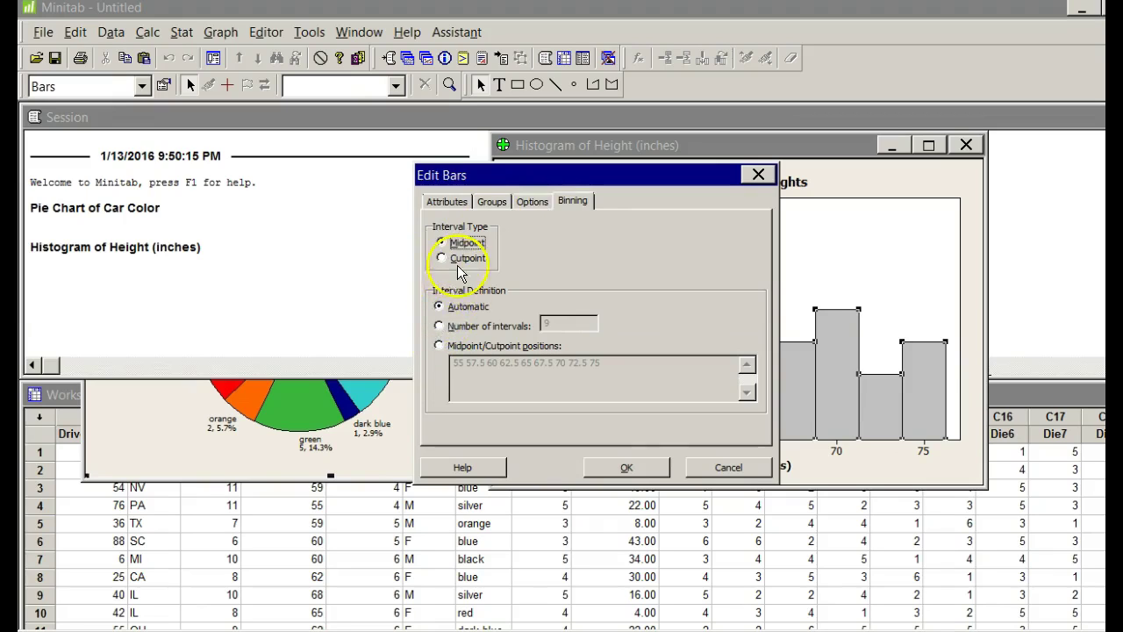
left_click(439, 326)
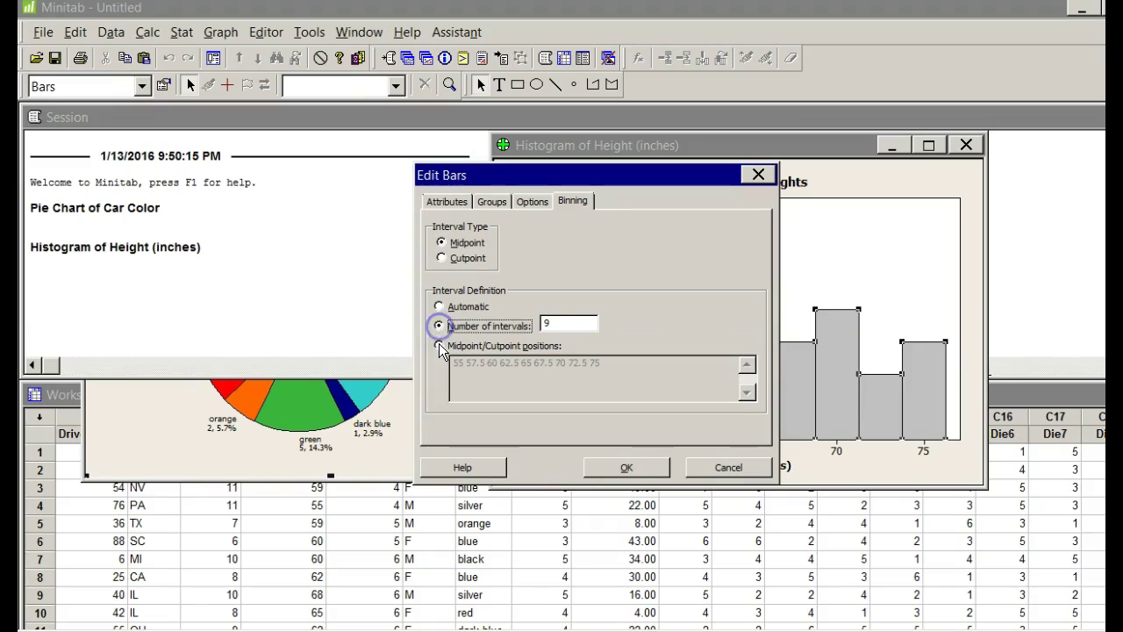
double_click(555, 325)
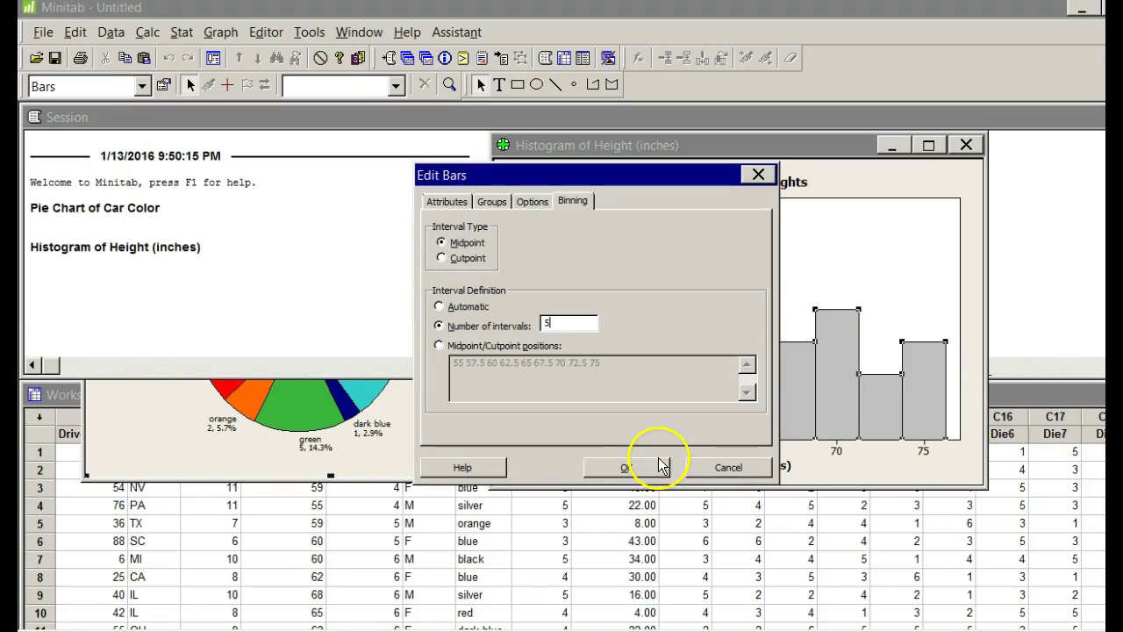
left_click(660, 466)
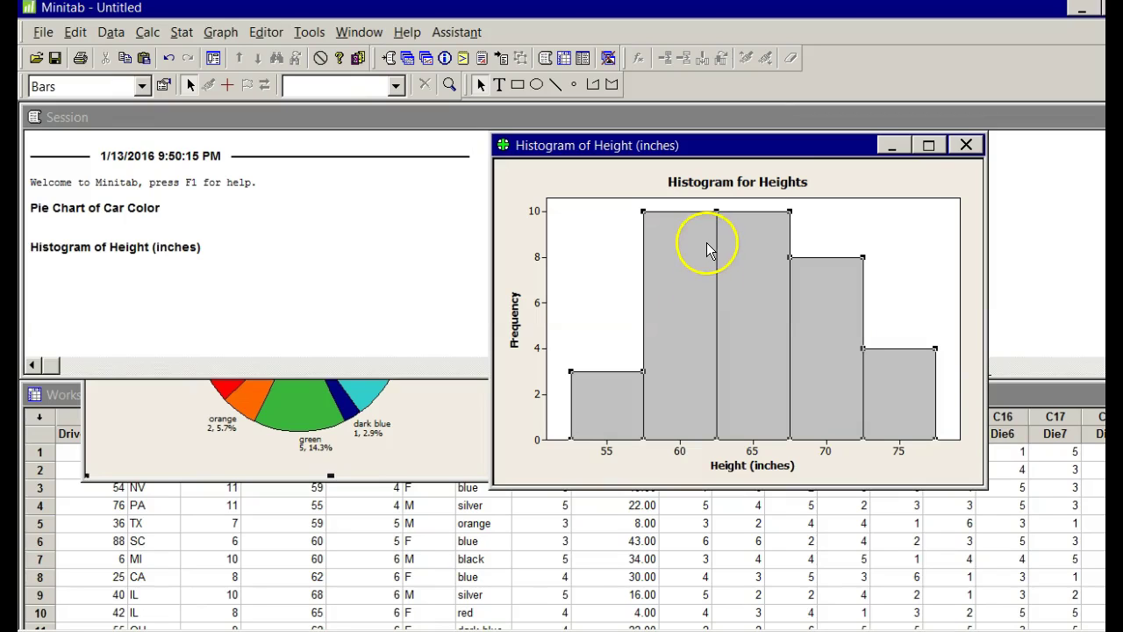
left_click_drag(759, 136, 340, 155)
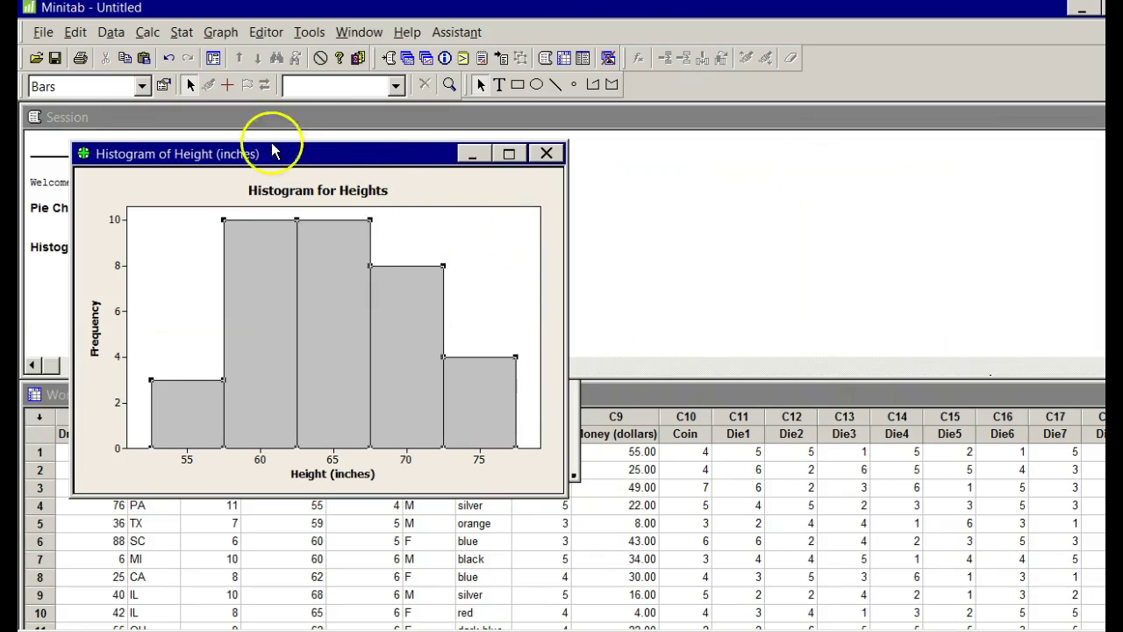
Create a stem-and-leaf display of Money (dollars) with a stem increment of 10
left_click(221, 33)
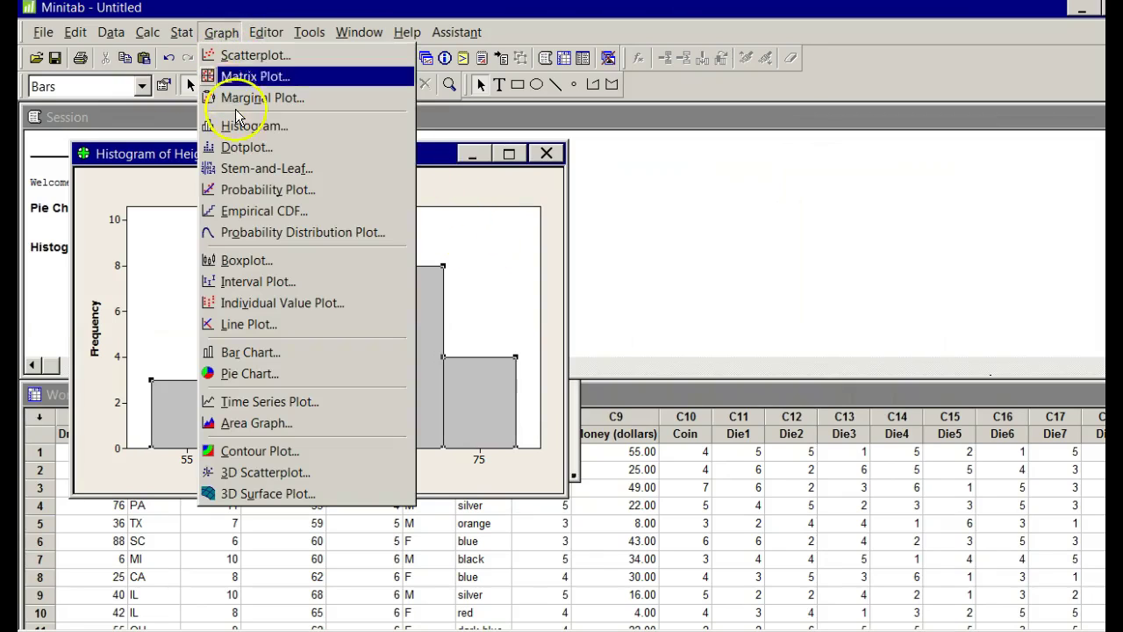
left_click(254, 168)
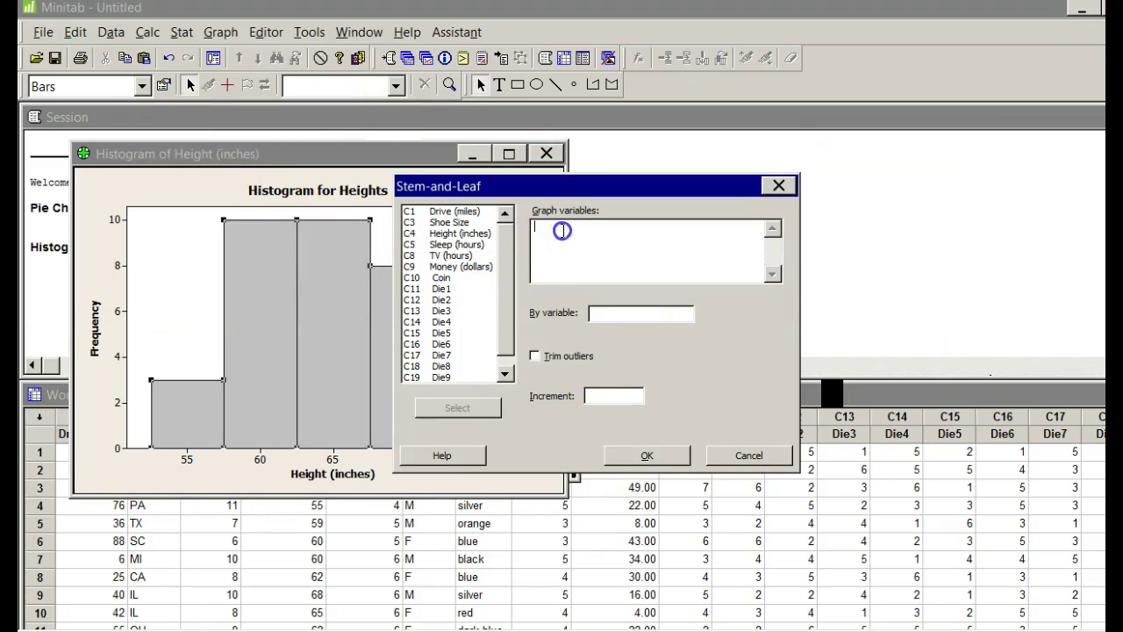
double_click(477, 268)
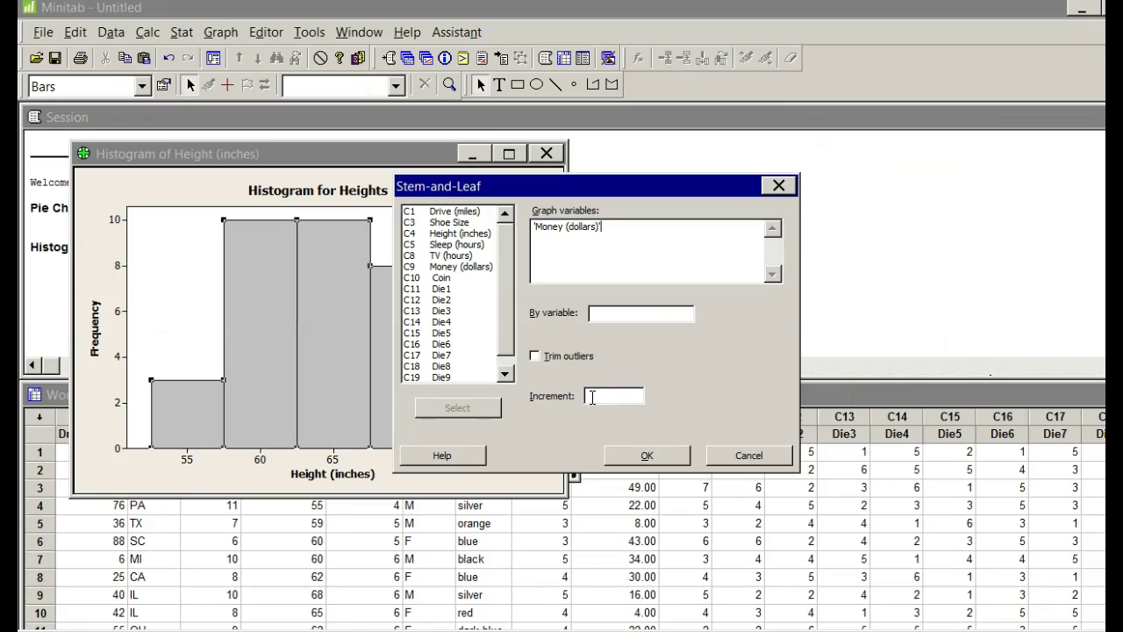
left_click(593, 396)
left_click(534, 400)
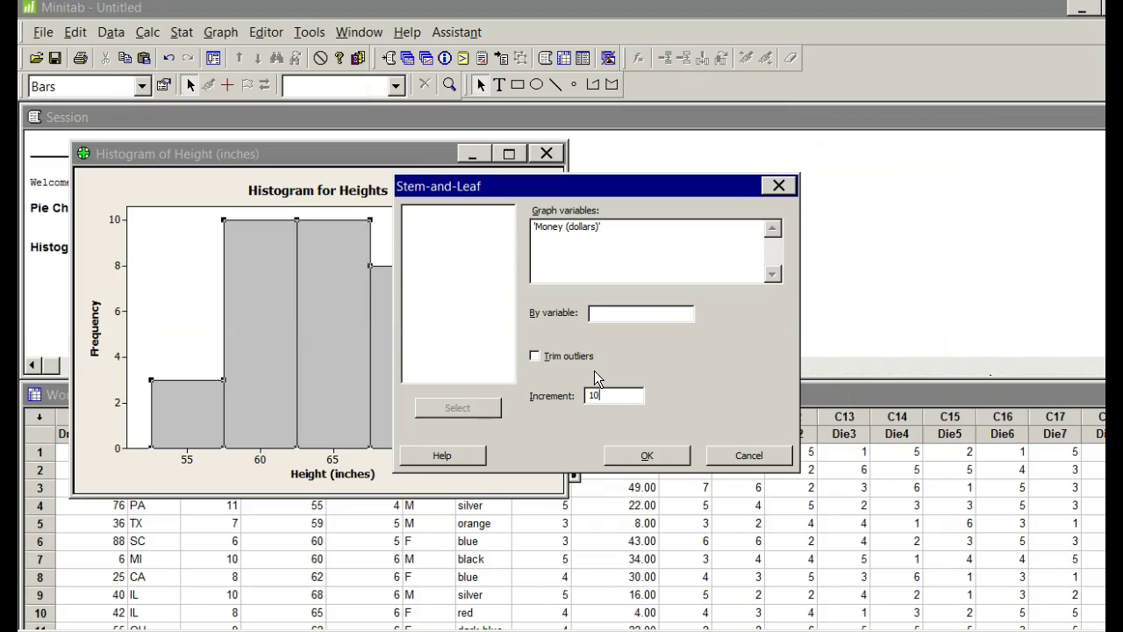
left_click(628, 453)
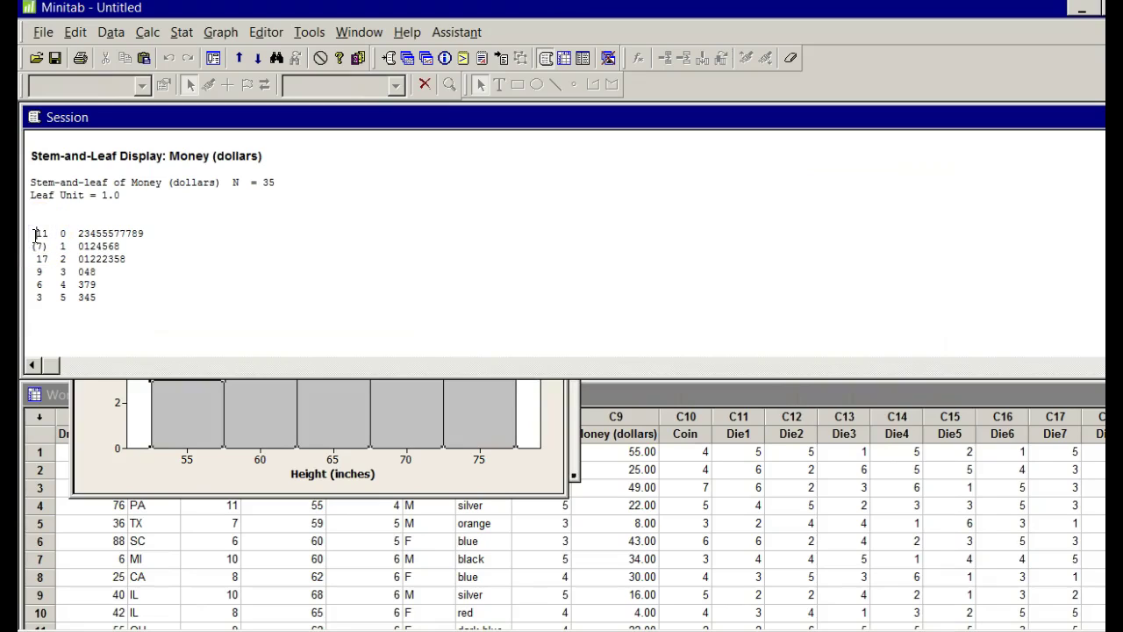
Highlight the Money stem-and-leaf rows, including stem 0's count of 11, then deselect them
mouse_move(36, 233)
left_mouse_down()
mouse_move(47, 243)
mouse_move(44, 223)
mouse_move(45, 235)
left_mouse_up()
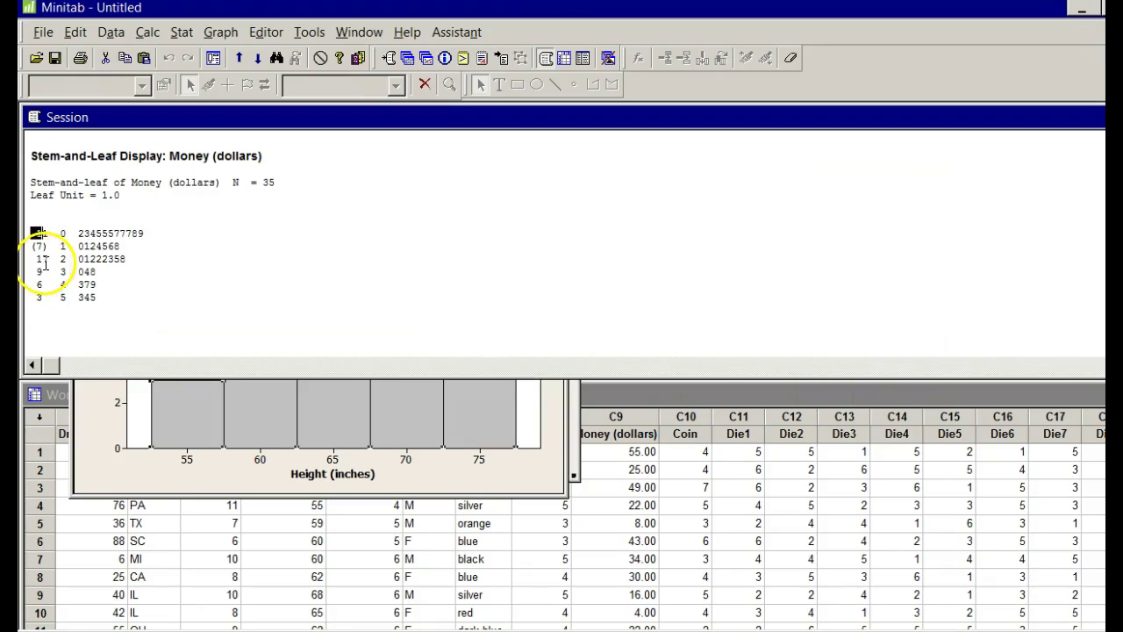
left_click_drag(97, 299, 28, 221)
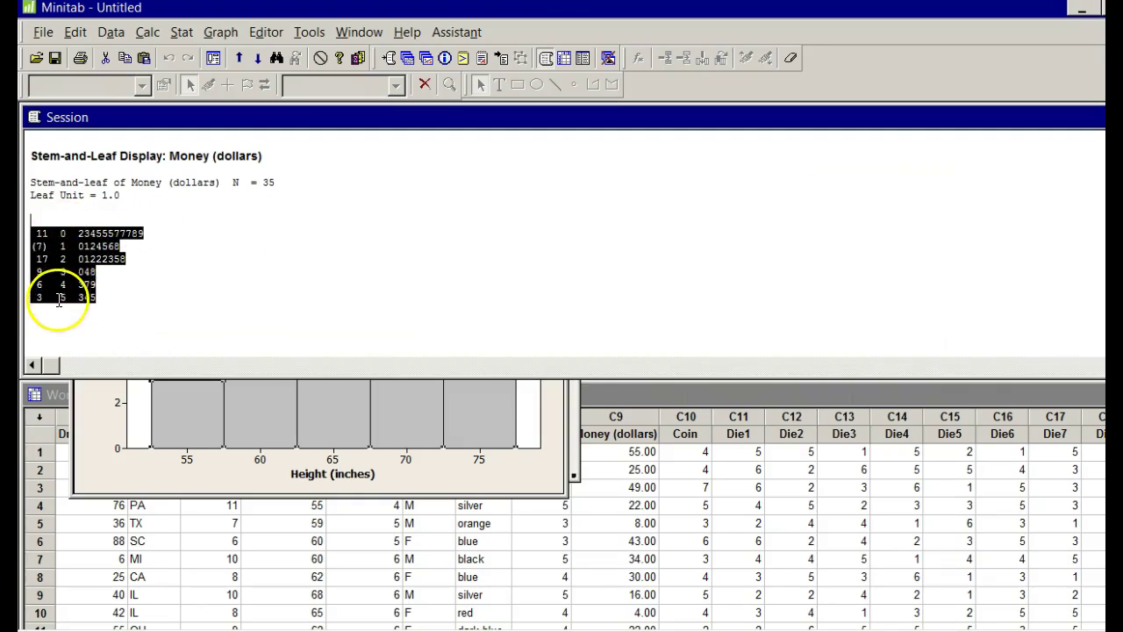
left_click(79, 230)
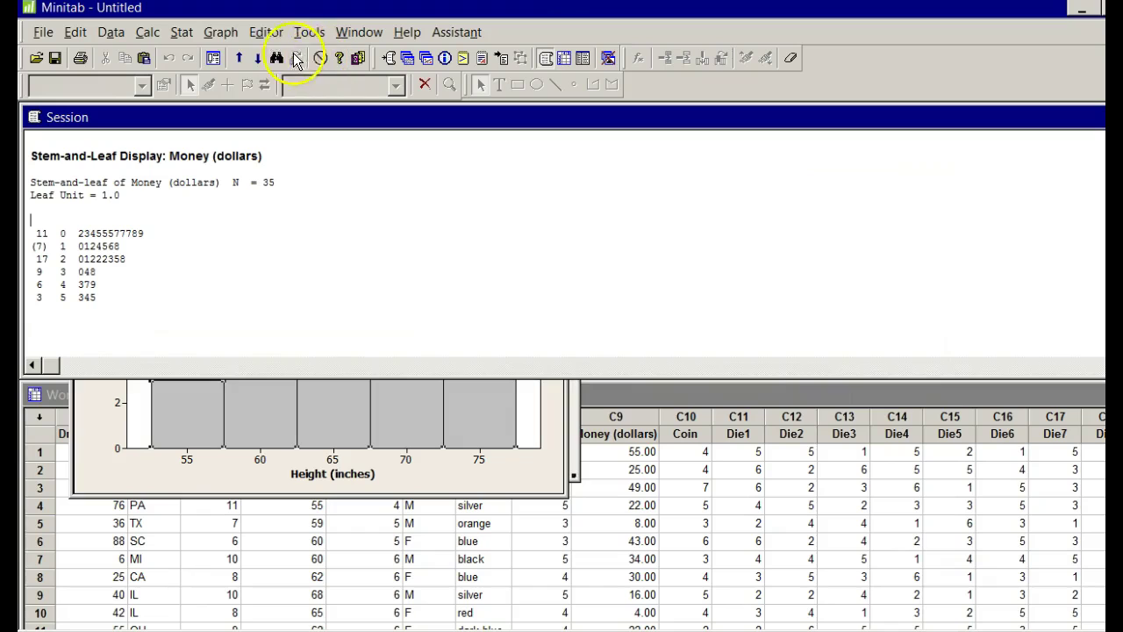
left_click(224, 32)
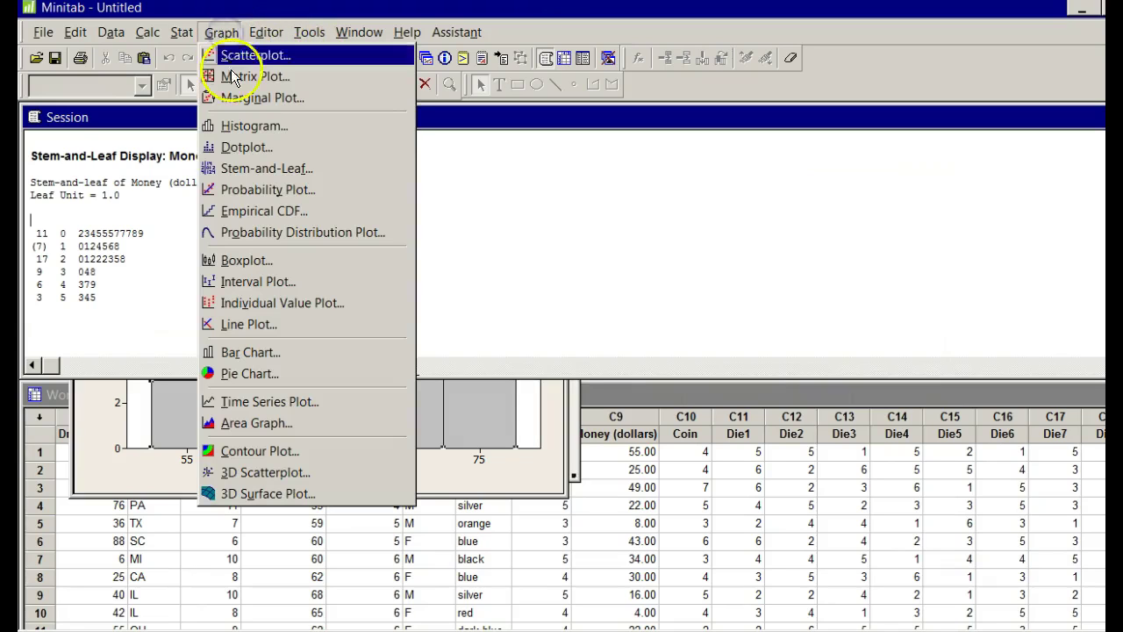
left_click(240, 169)
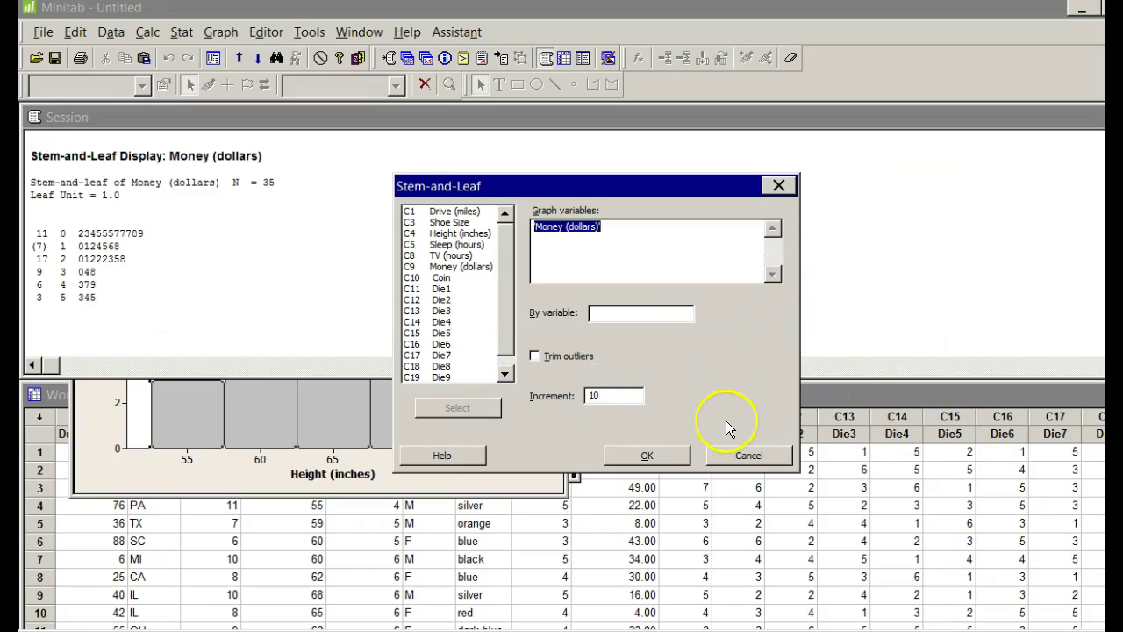
left_click(747, 455)
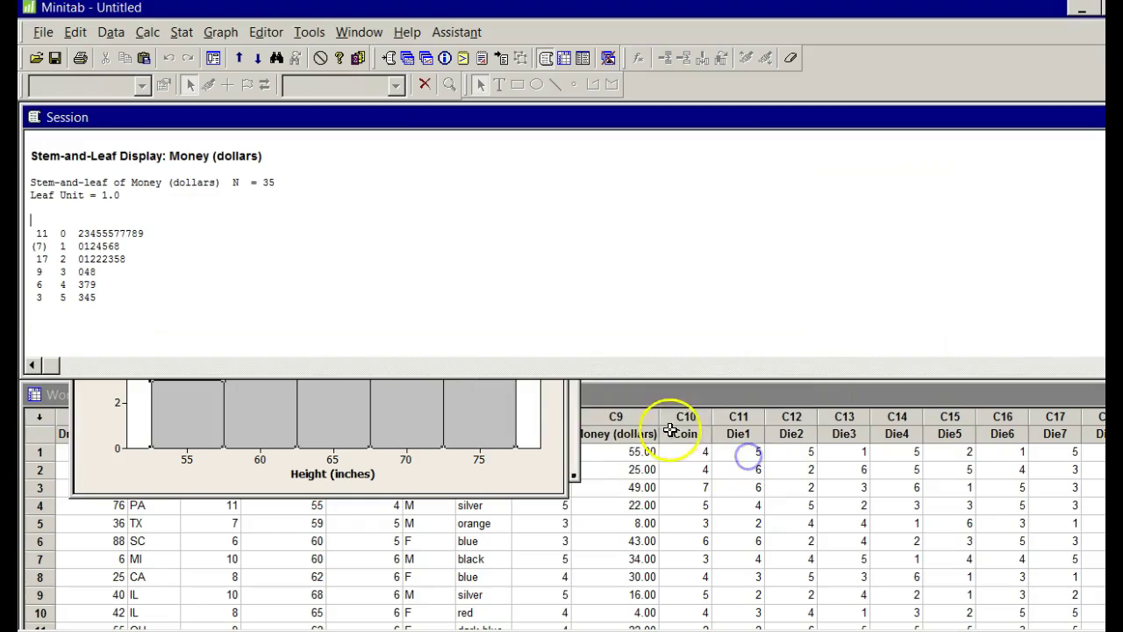
Set up Display Descriptive Statistics for Height (inches) grouped by Gender
left_click(179, 32)
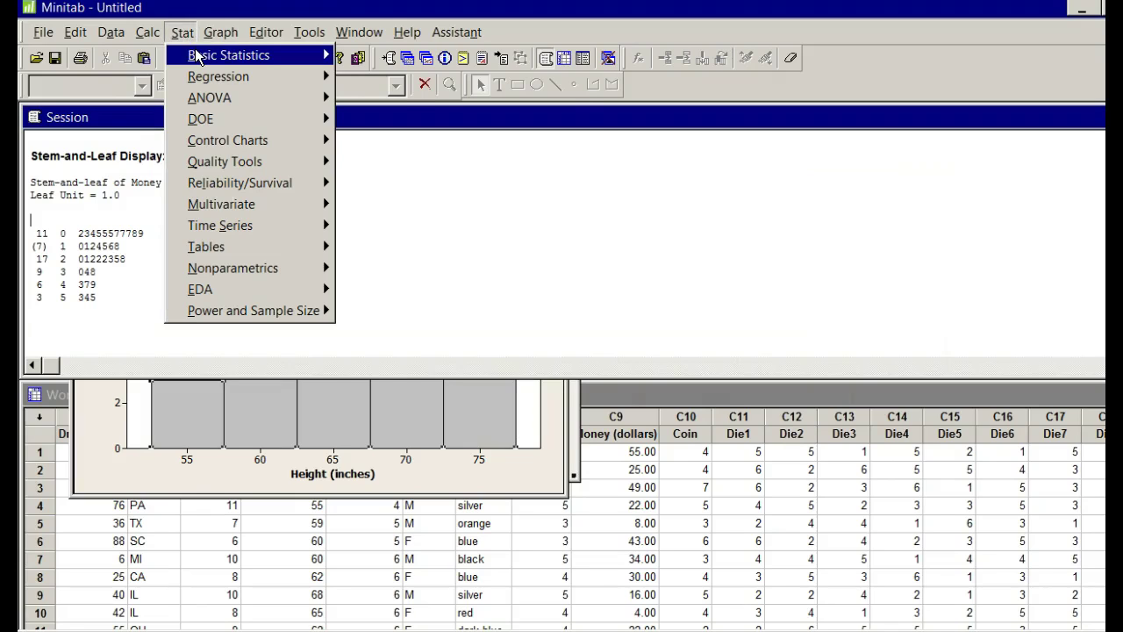
mouse_move(224, 54)
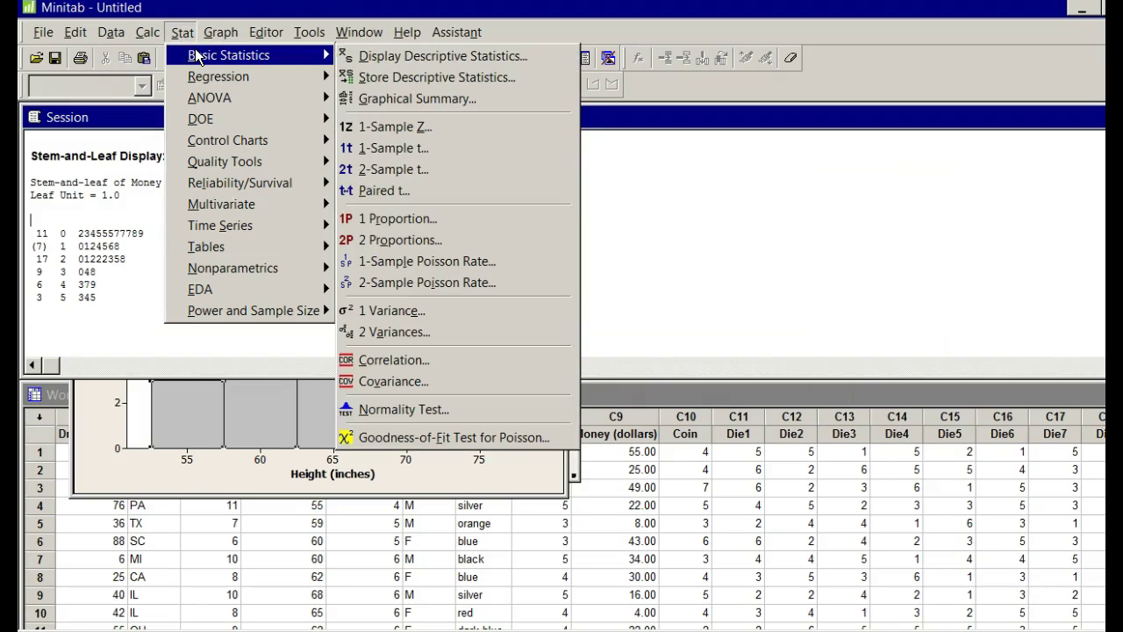
left_click(384, 58)
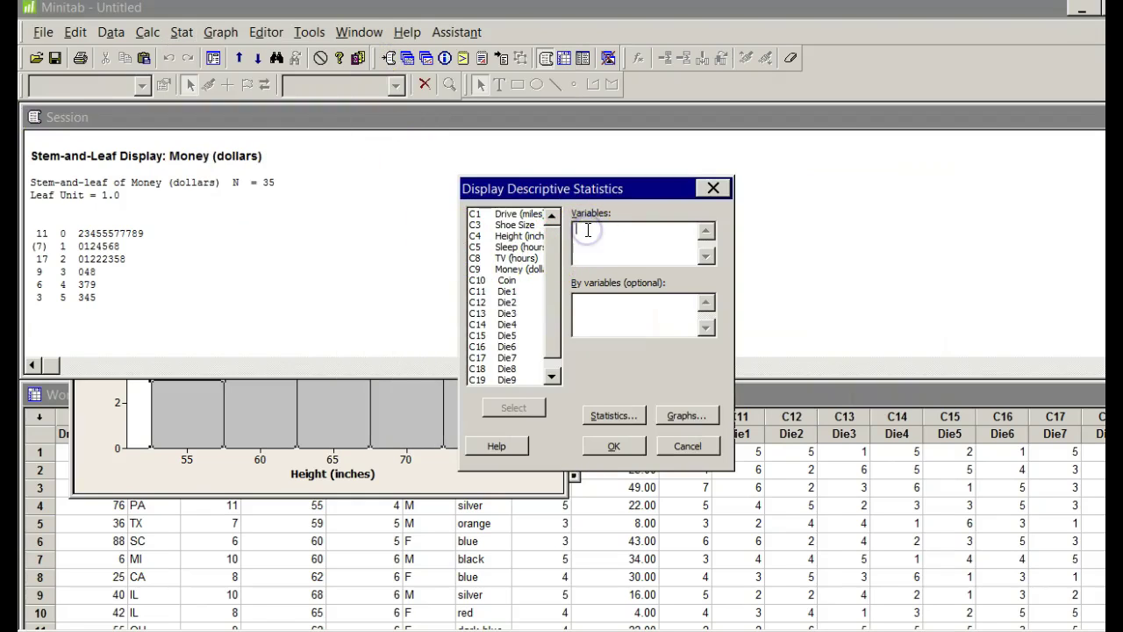
left_click(527, 236)
double_click(527, 239)
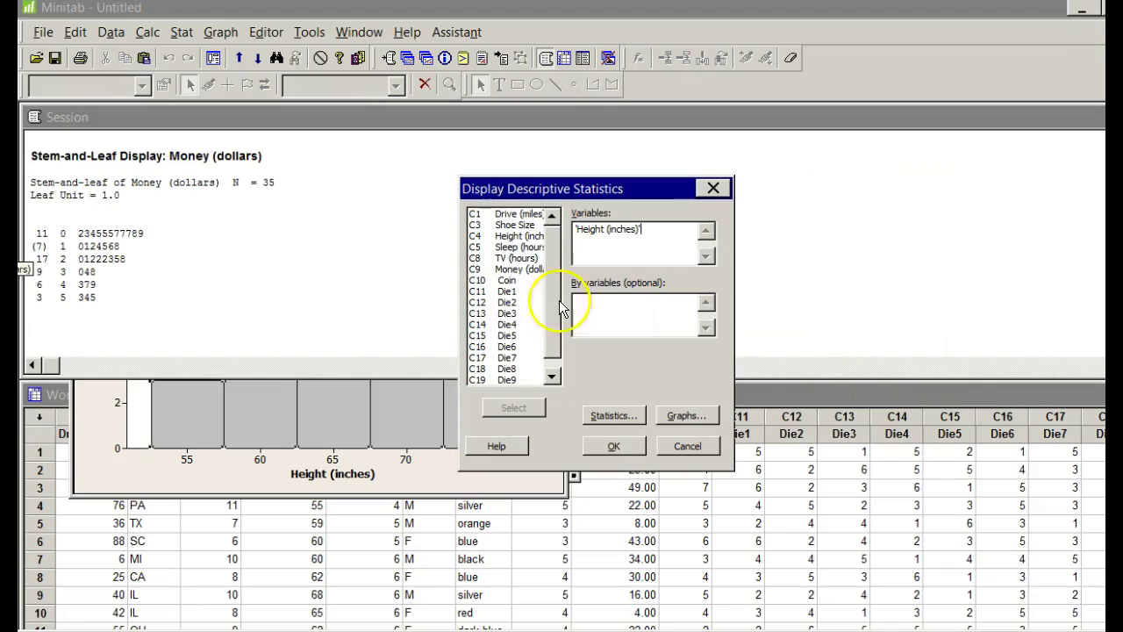
left_click(598, 305)
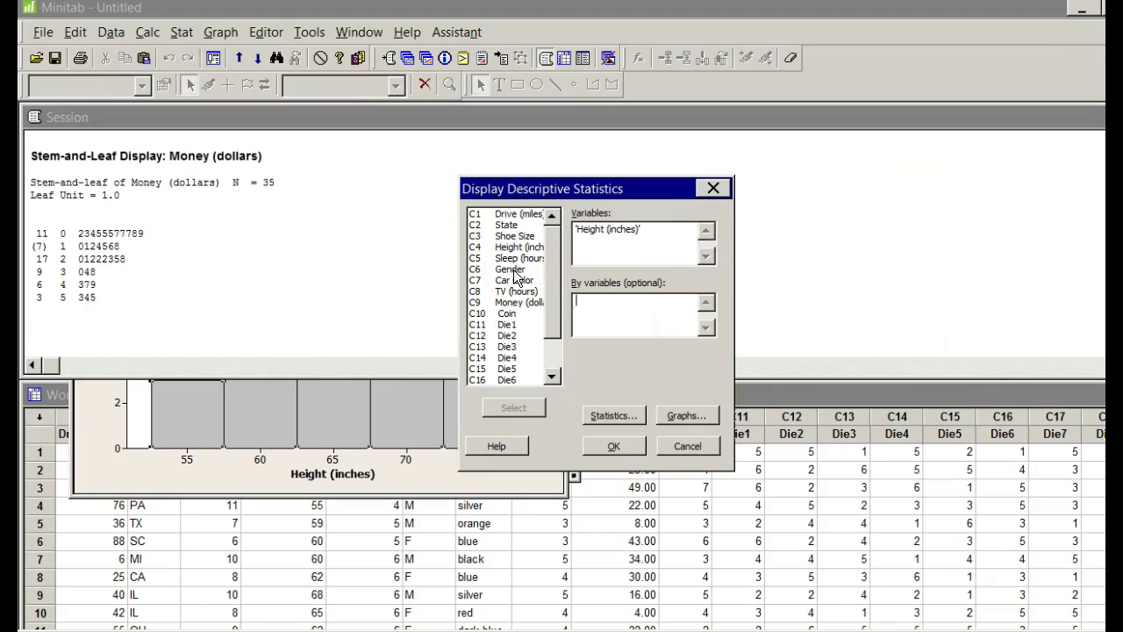
double_click(515, 271)
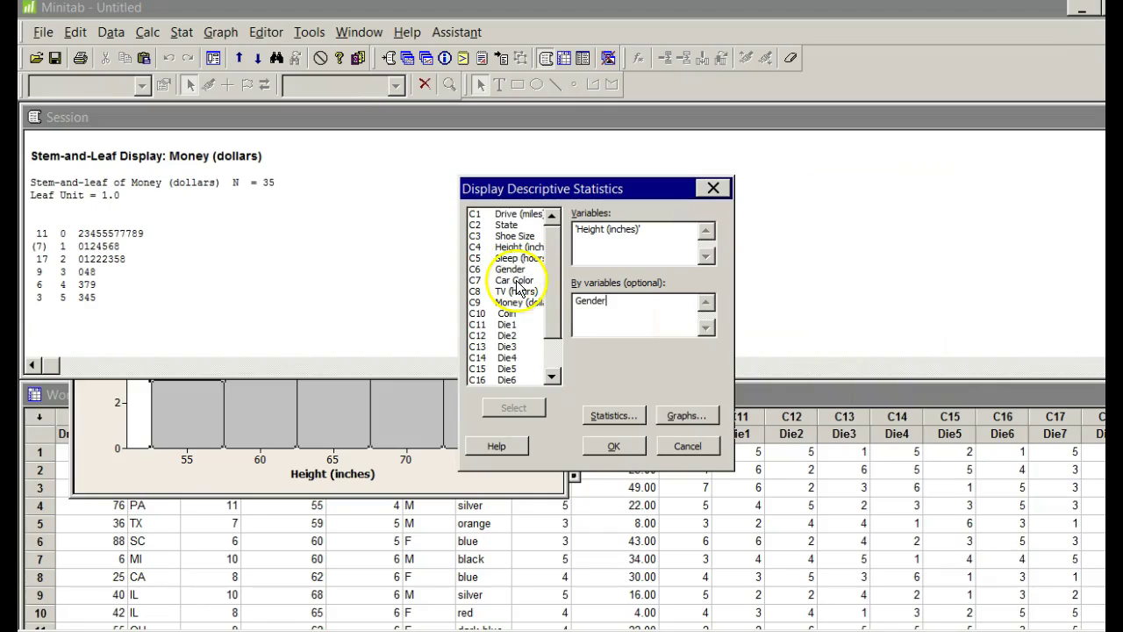
Report only mean and standard deviation, dropping all other statistics, and run the summary
left_click(620, 415)
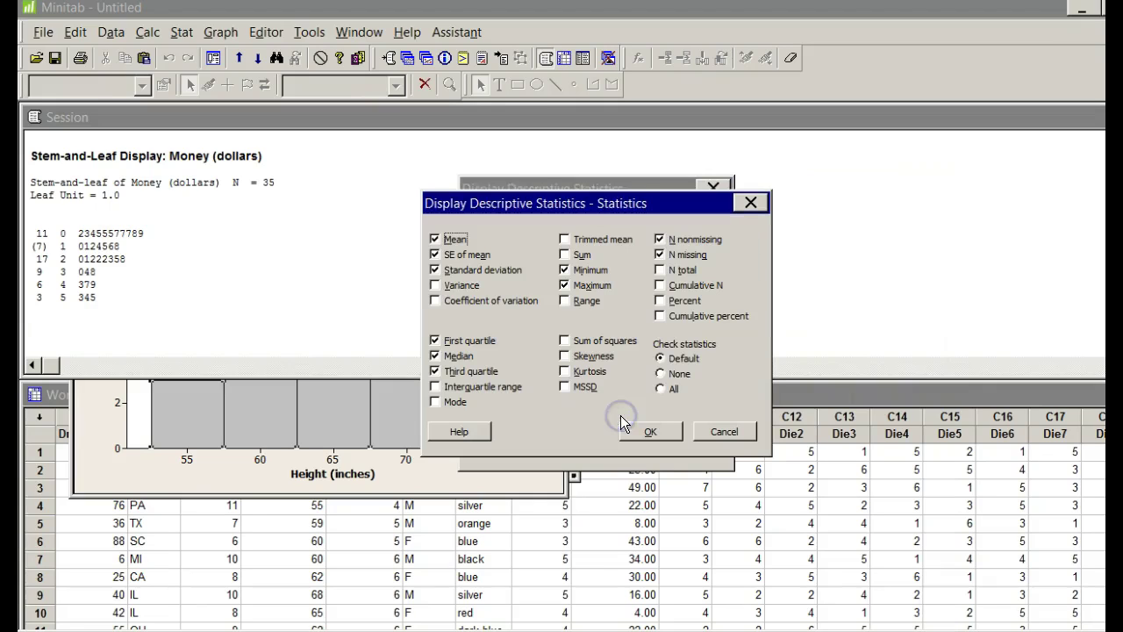
left_click(435, 255)
left_click(436, 340)
left_click(435, 355)
left_click(435, 371)
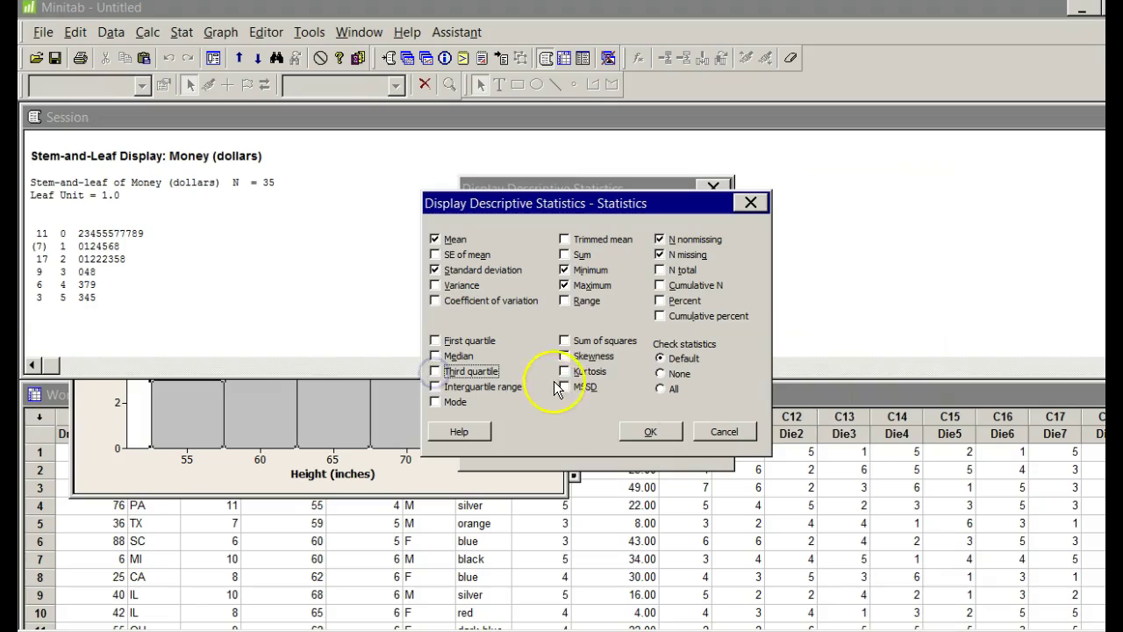
left_click(566, 274)
left_click(564, 285)
left_click(660, 254)
left_click(662, 240)
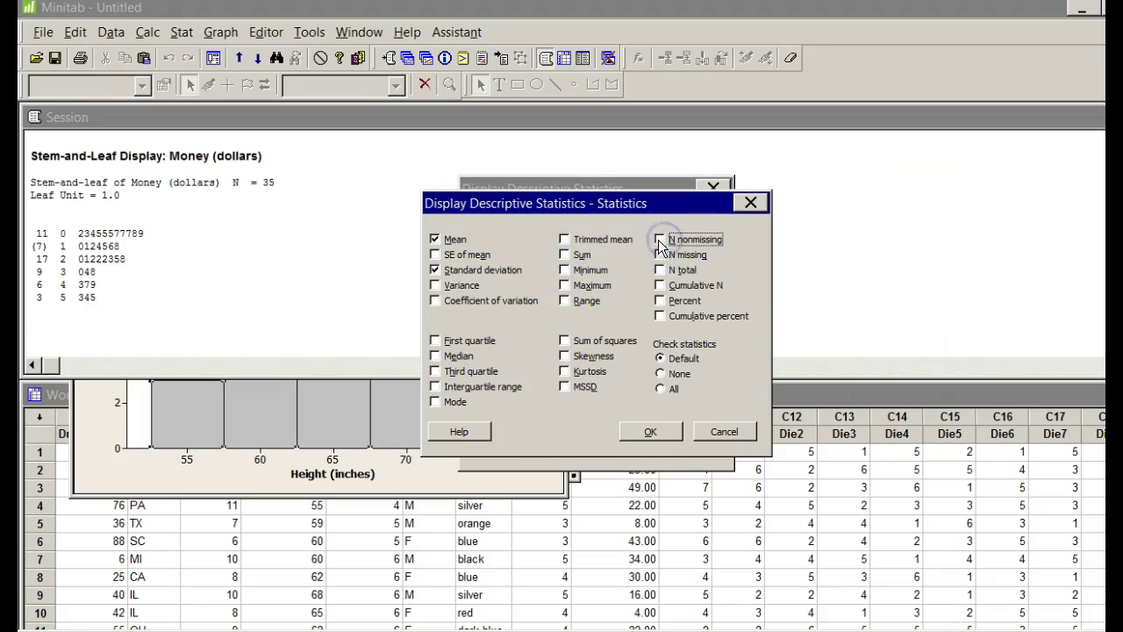
left_click(651, 430)
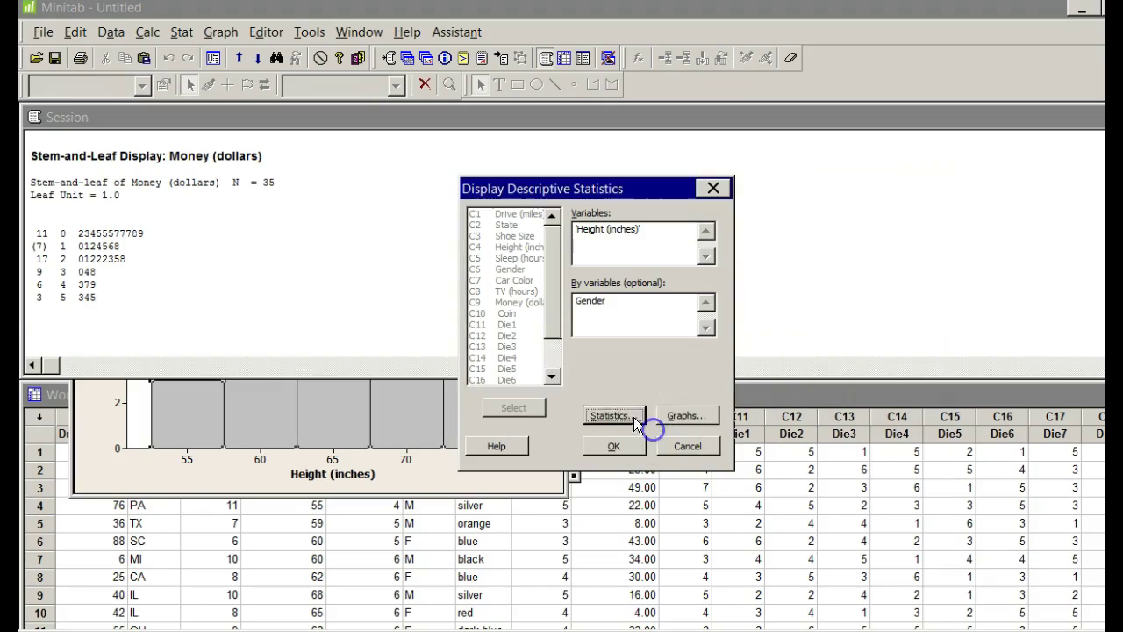
left_click(613, 446)
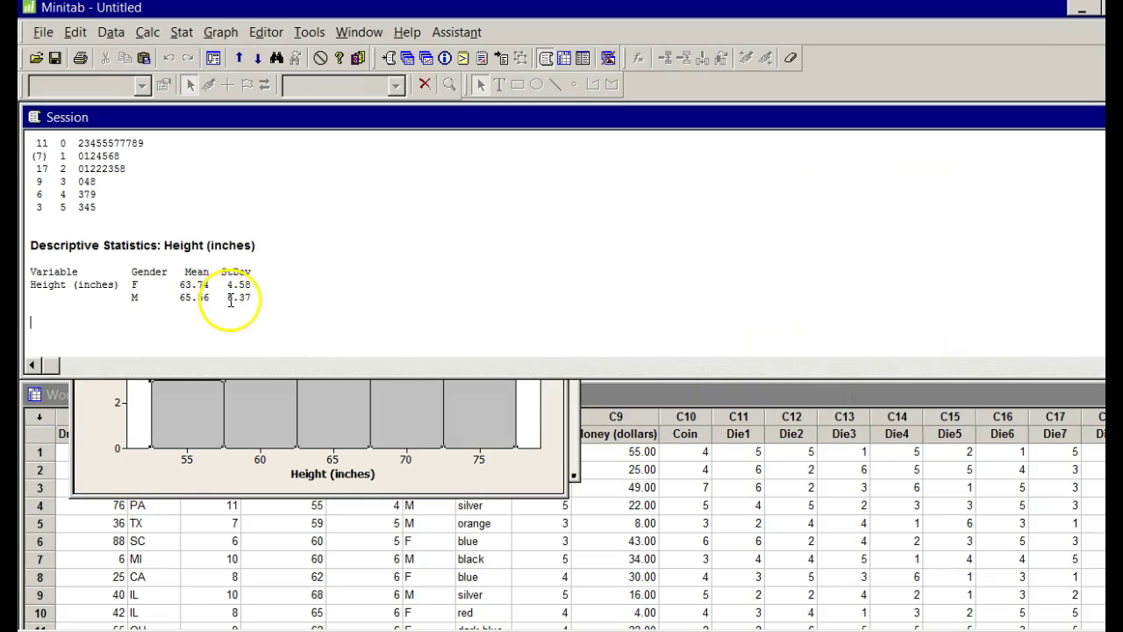
Highlight the female (63.74, 4.58) and male (65.56, 6.37) height result rows
left_click(132, 281)
left_click_drag(132, 282, 254, 286)
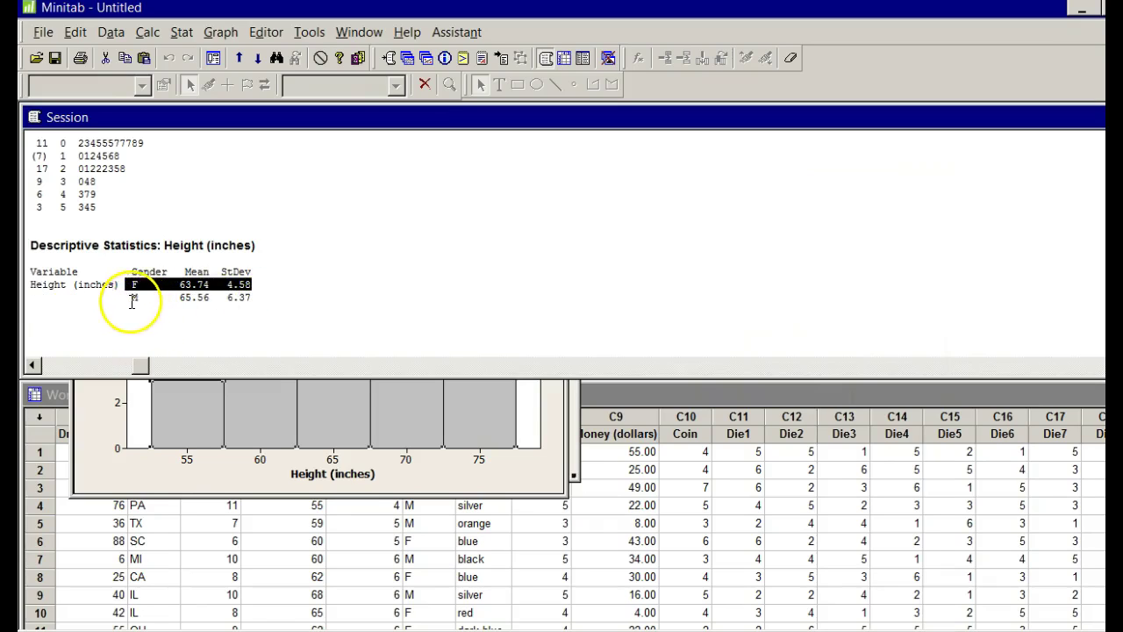
left_click(129, 299)
left_click_drag(130, 299, 245, 303)
Clear the highlight and minimize Minitab and the Citrix window to reveal the PowerPoint slide
left_click(347, 313)
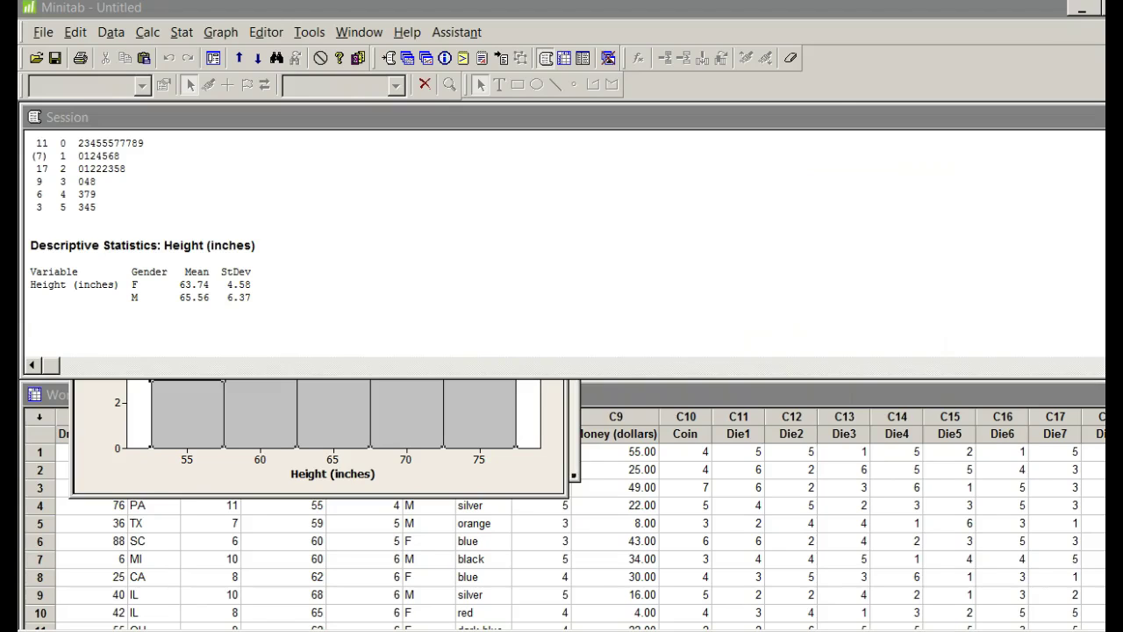
left_click(1080, 16)
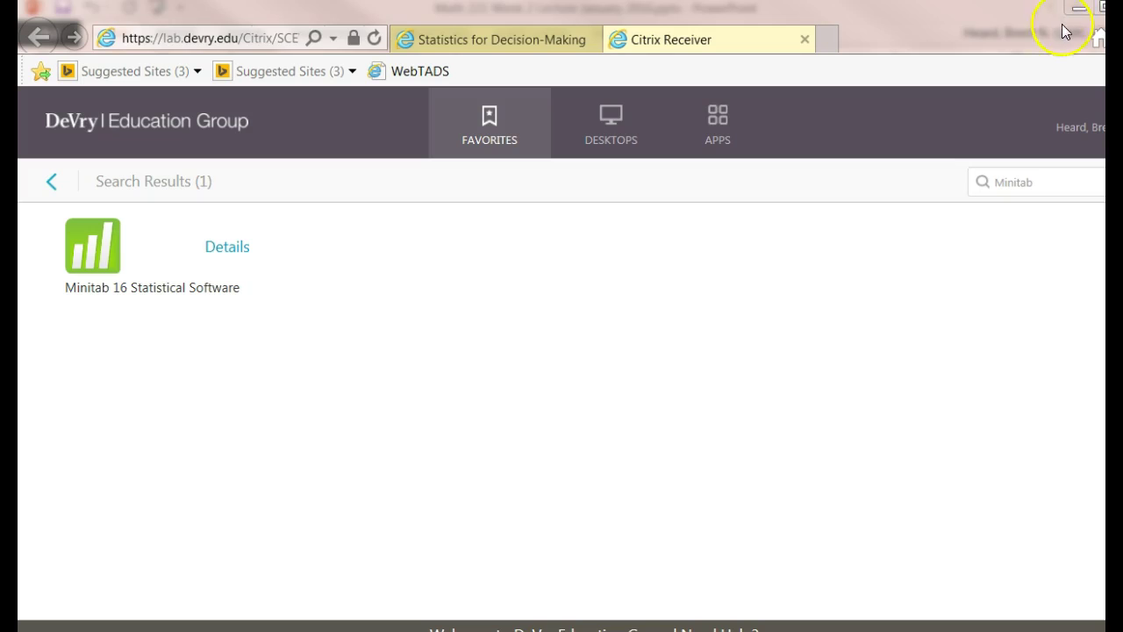
left_click(1077, 12)
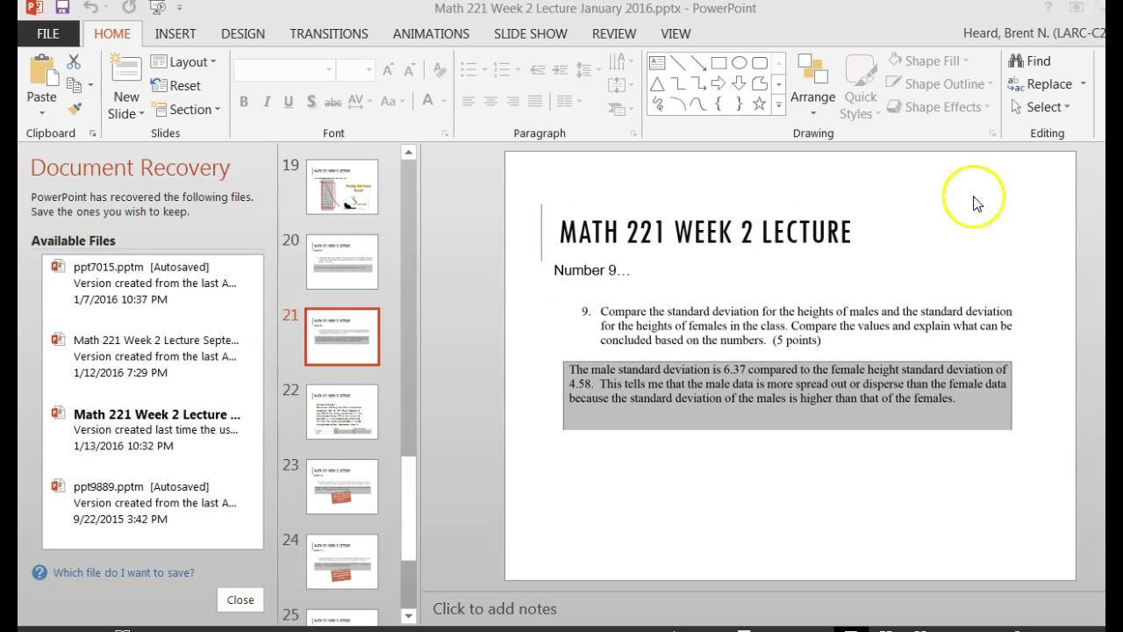